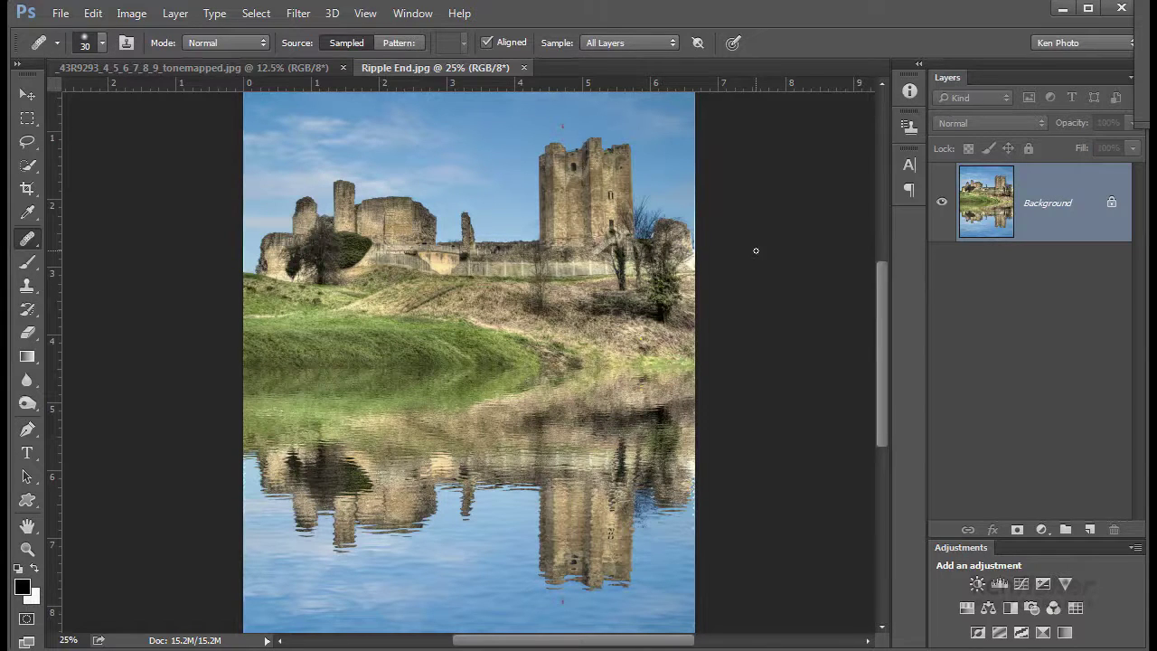
Step: Switch to the tonemapped castle photo and resize it to 2000 pixels wide, keeping its proportions
key(ctrl+Tab)
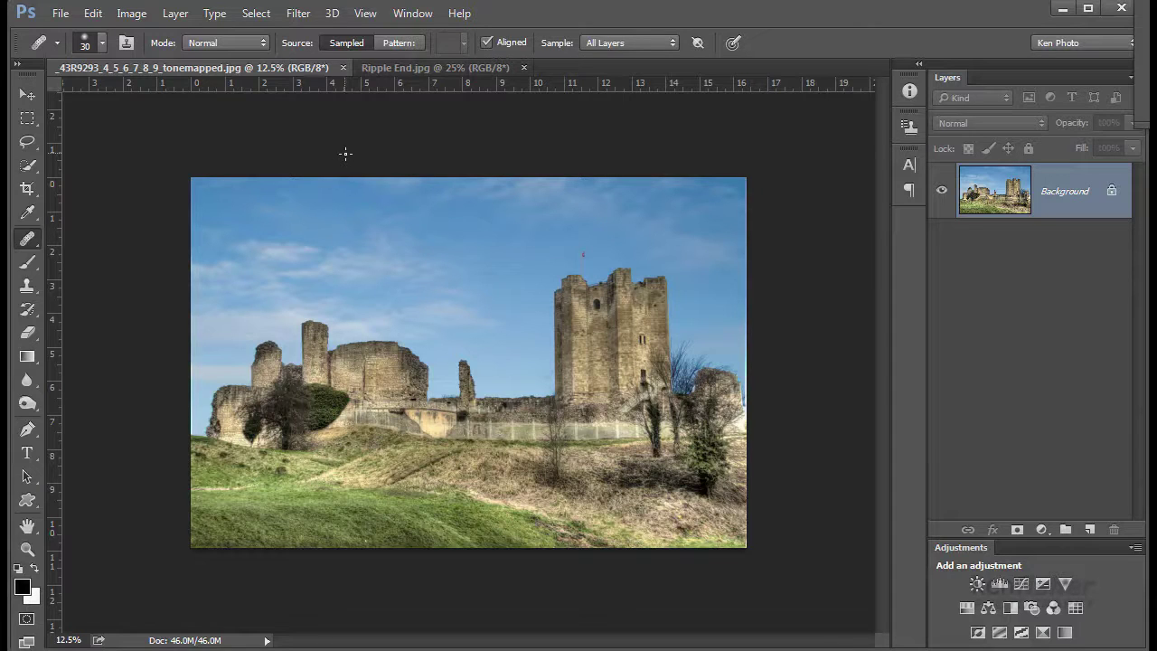
click(132, 18)
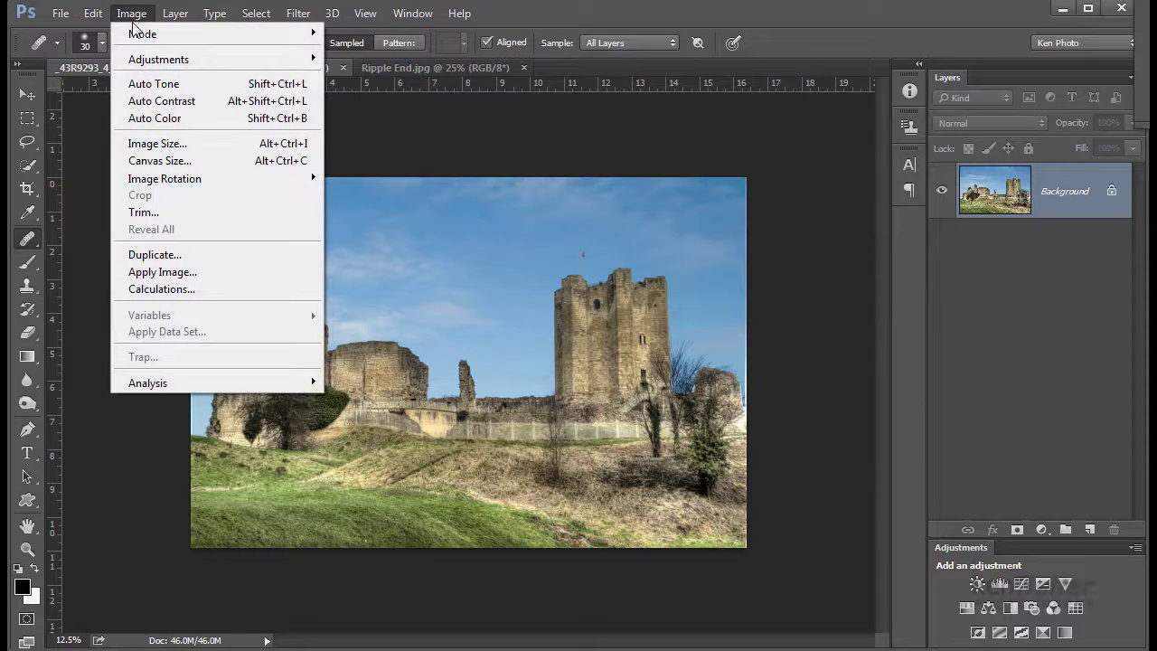
click(181, 147)
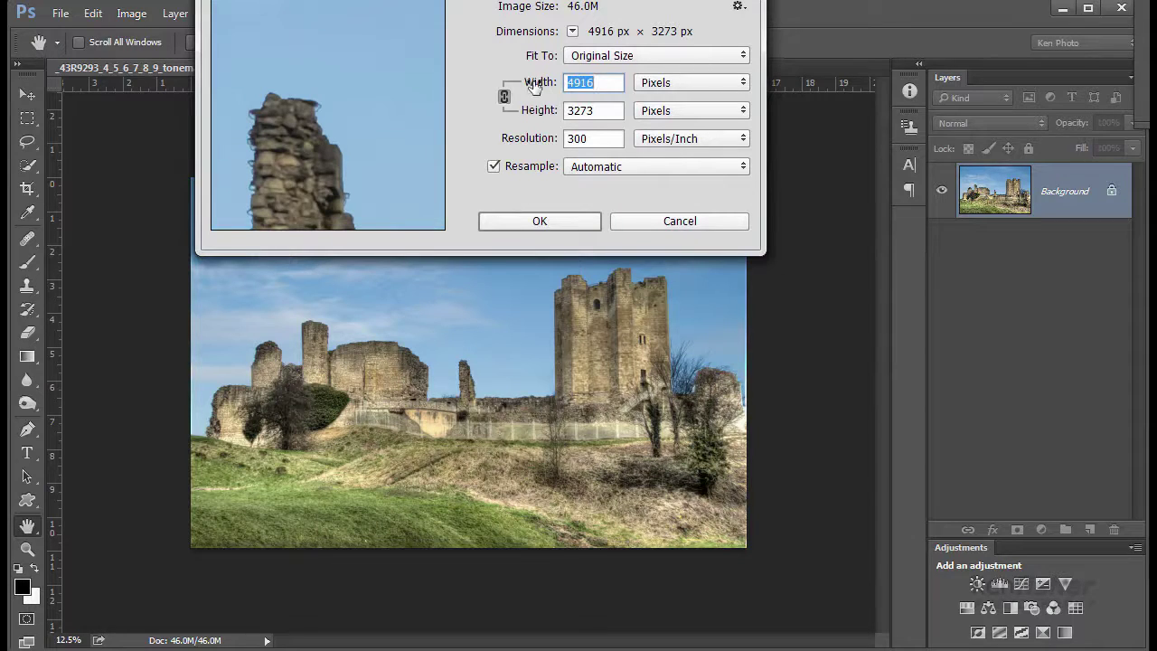
text(200)
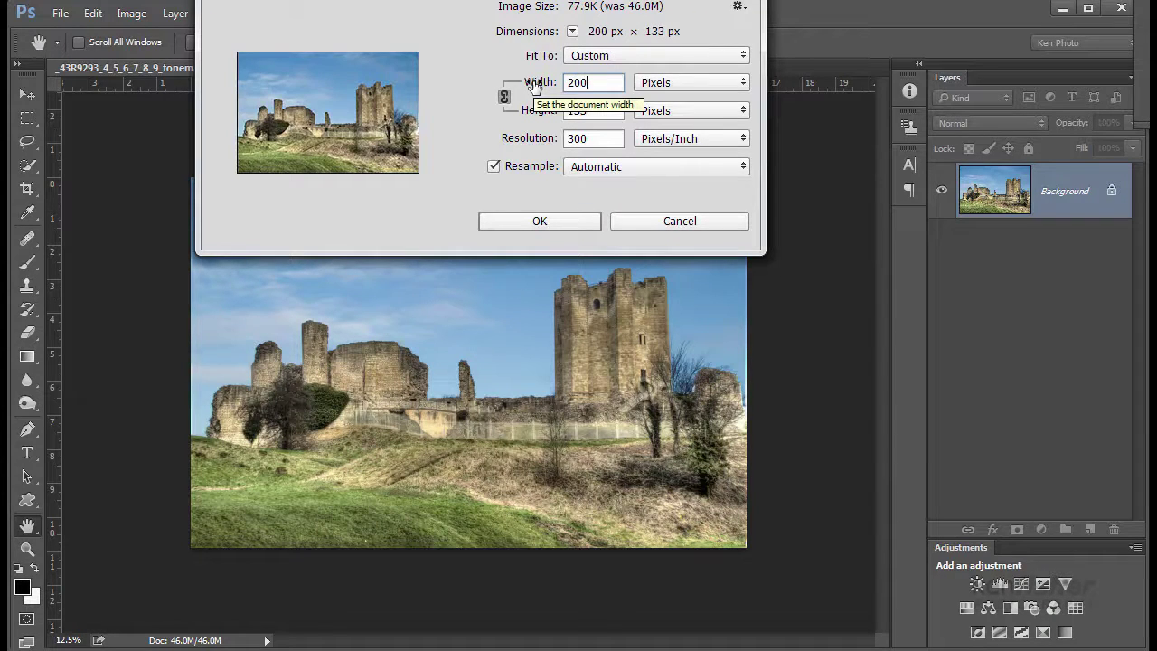
text(0)
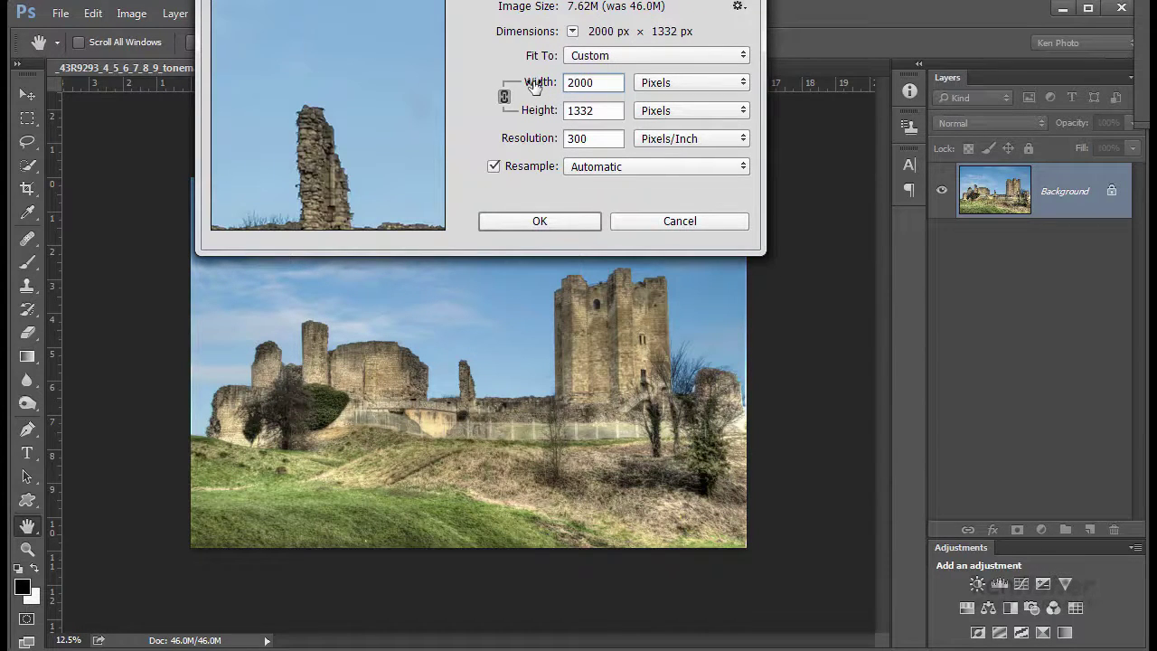
click(548, 224)
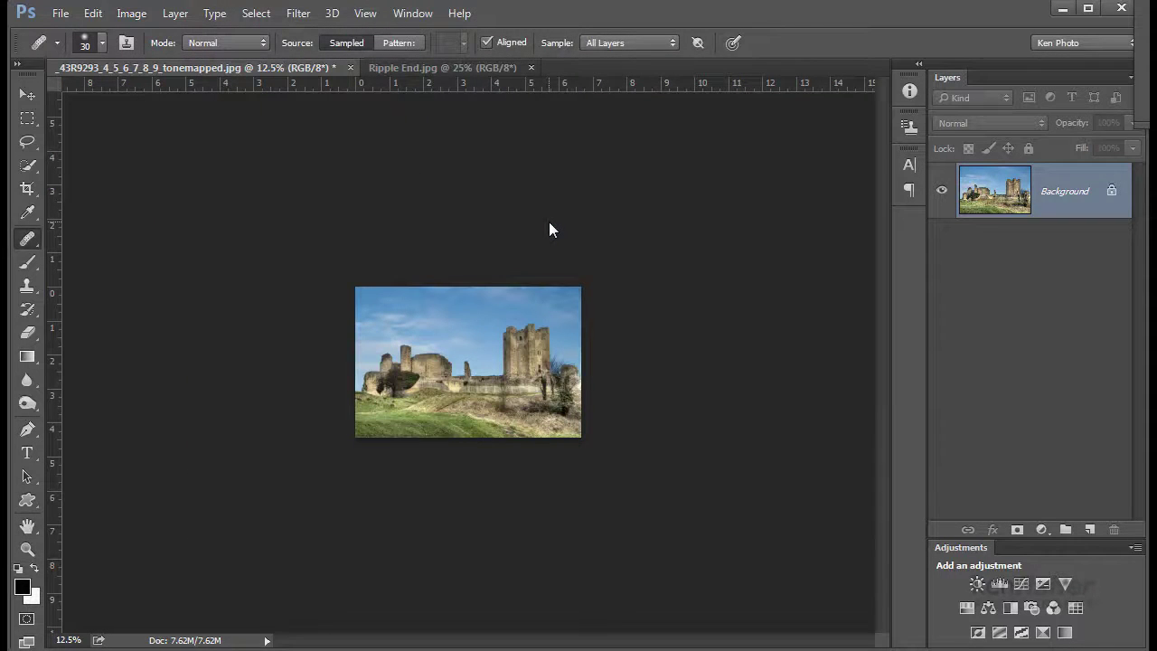
Step: Duplicate the Background layer of the castle photo and name the copy Reflection
key(ctrl+plus)
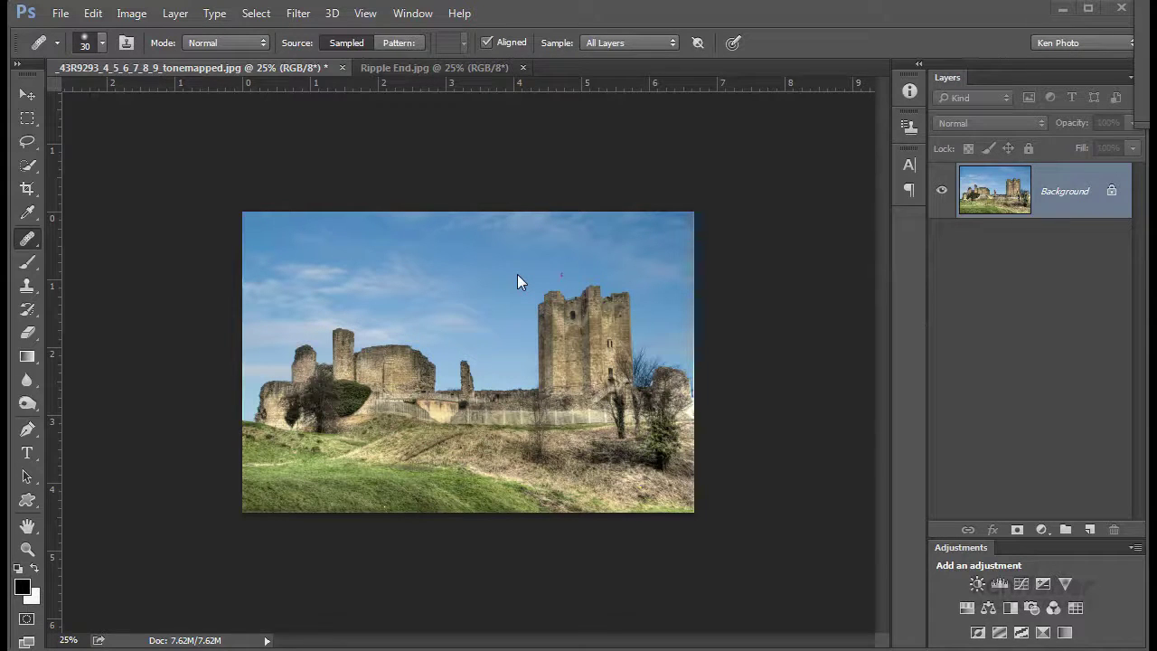
key(ctrl+j)
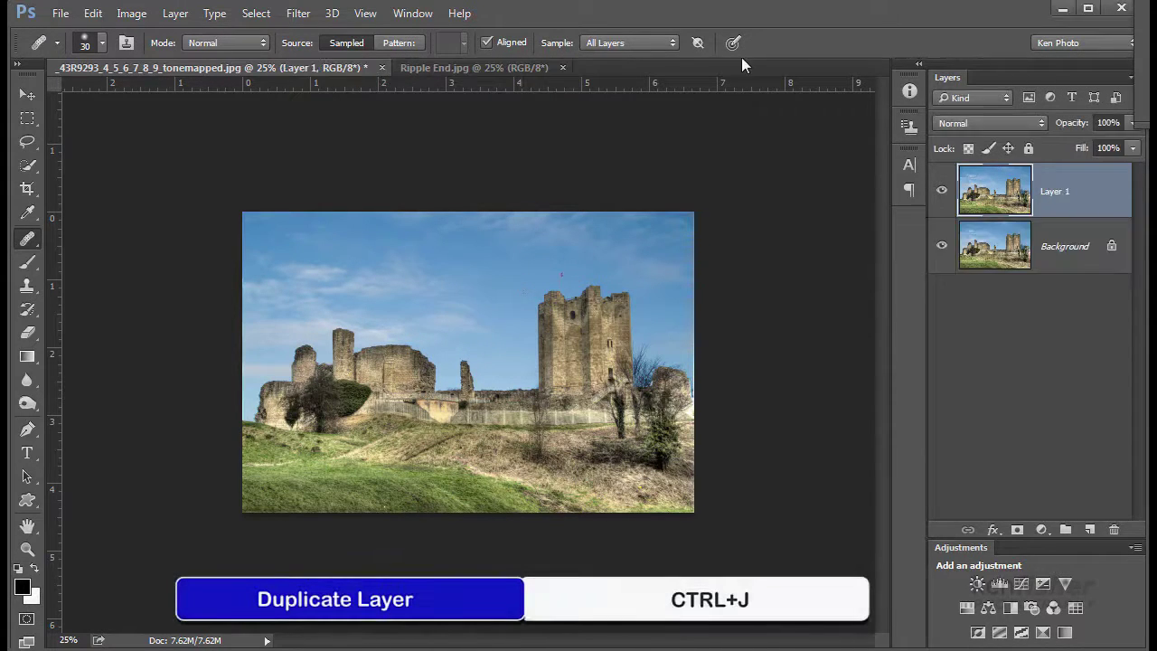
double_click(1055, 192)
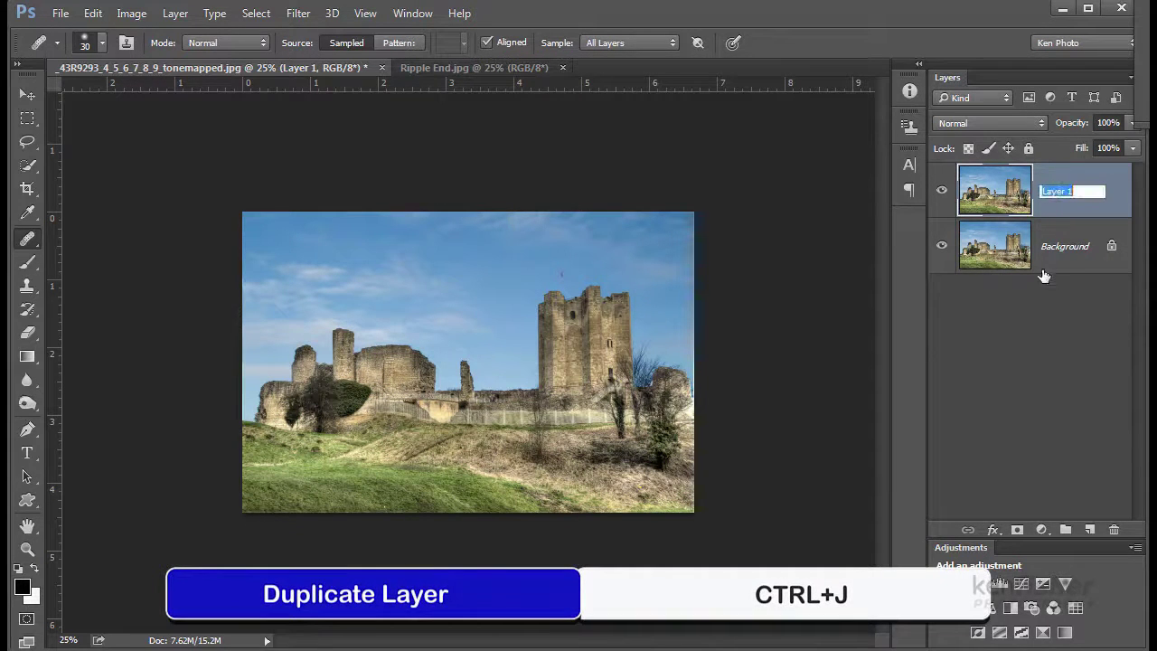
text(Reflection)
key(Return)
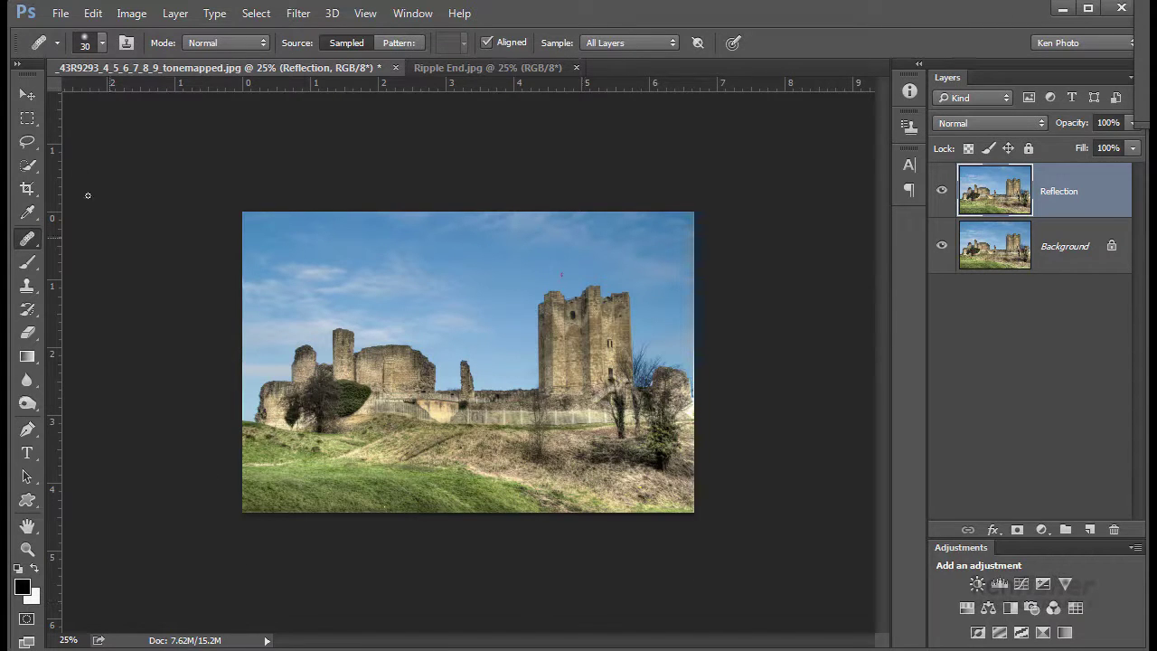
Step: Extend the canvas downward to 200 percent height at 100 percent width, anchored at the top centre
click(27, 94)
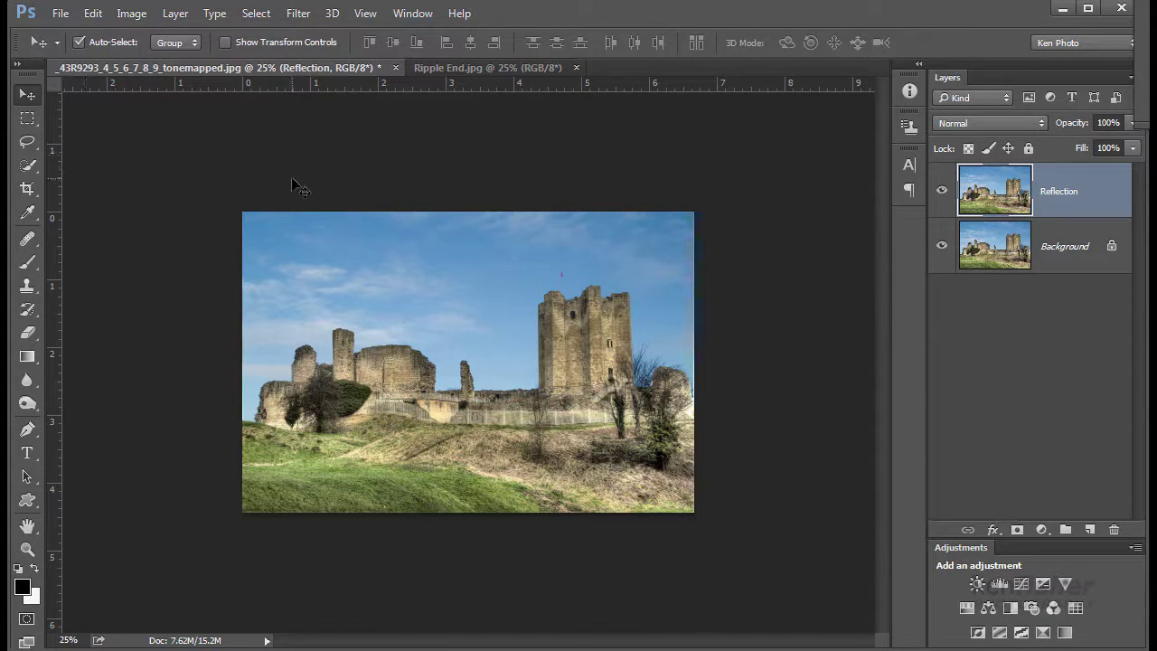
click(132, 15)
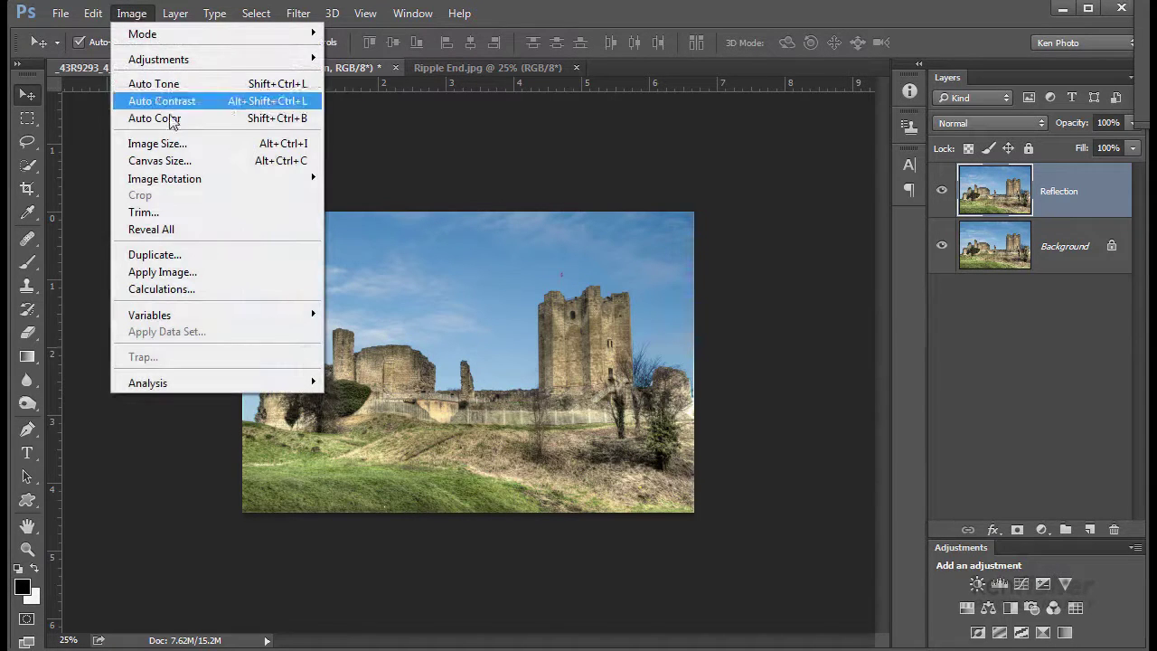
click(178, 161)
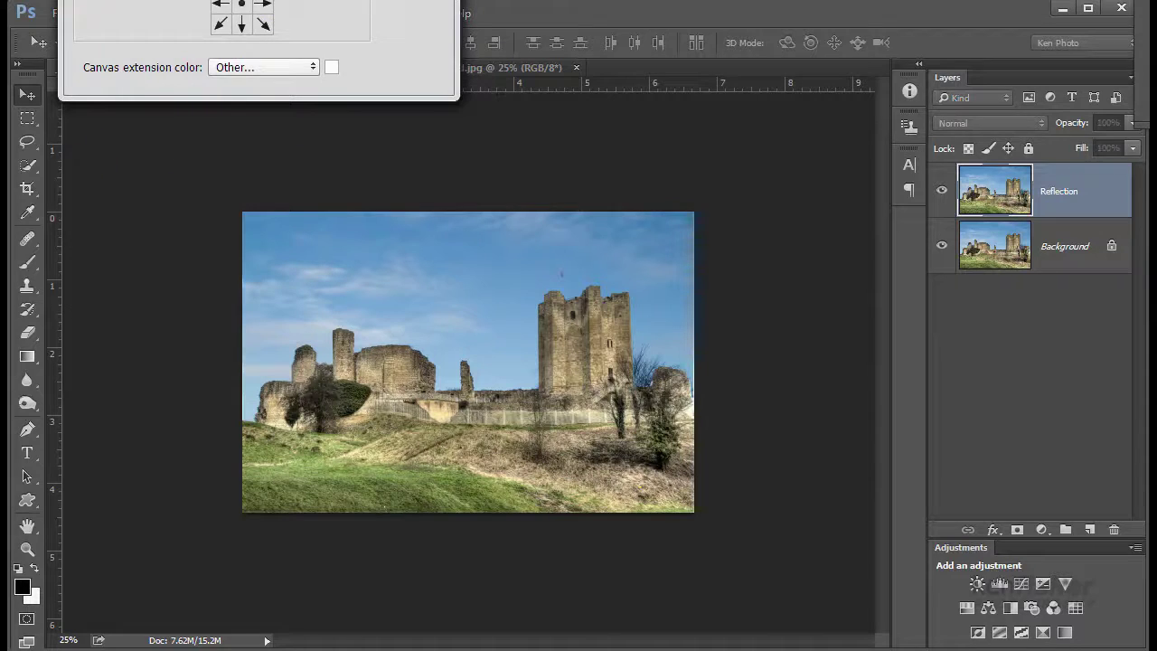
drag(259, 2, 480, 177)
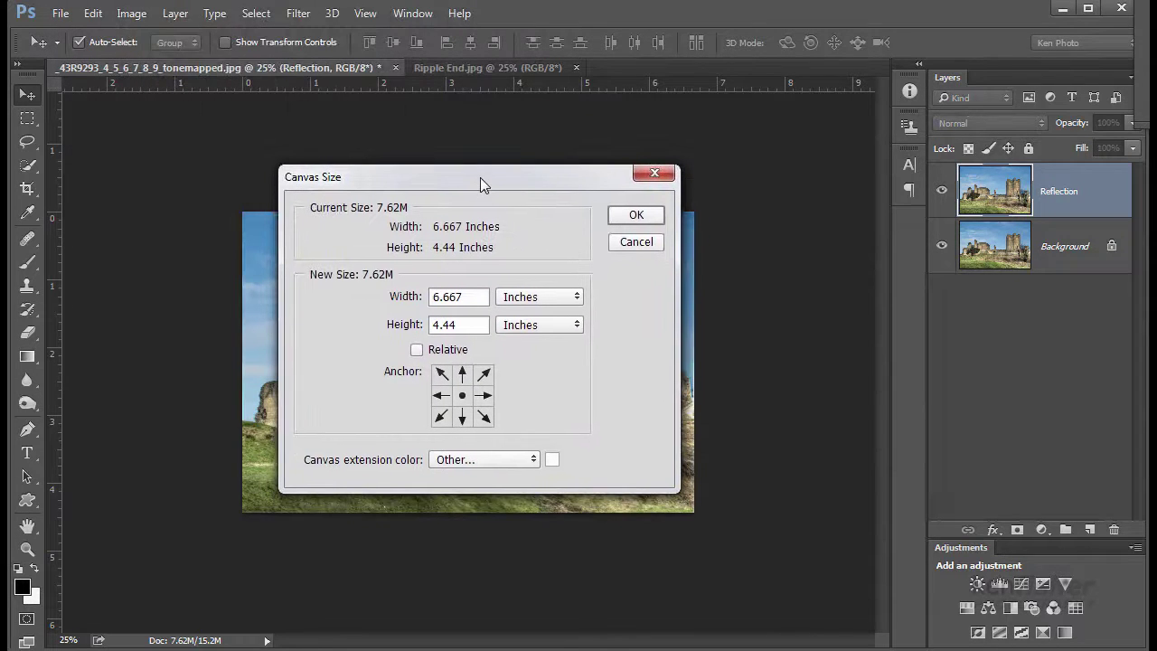
click(579, 300)
click(546, 317)
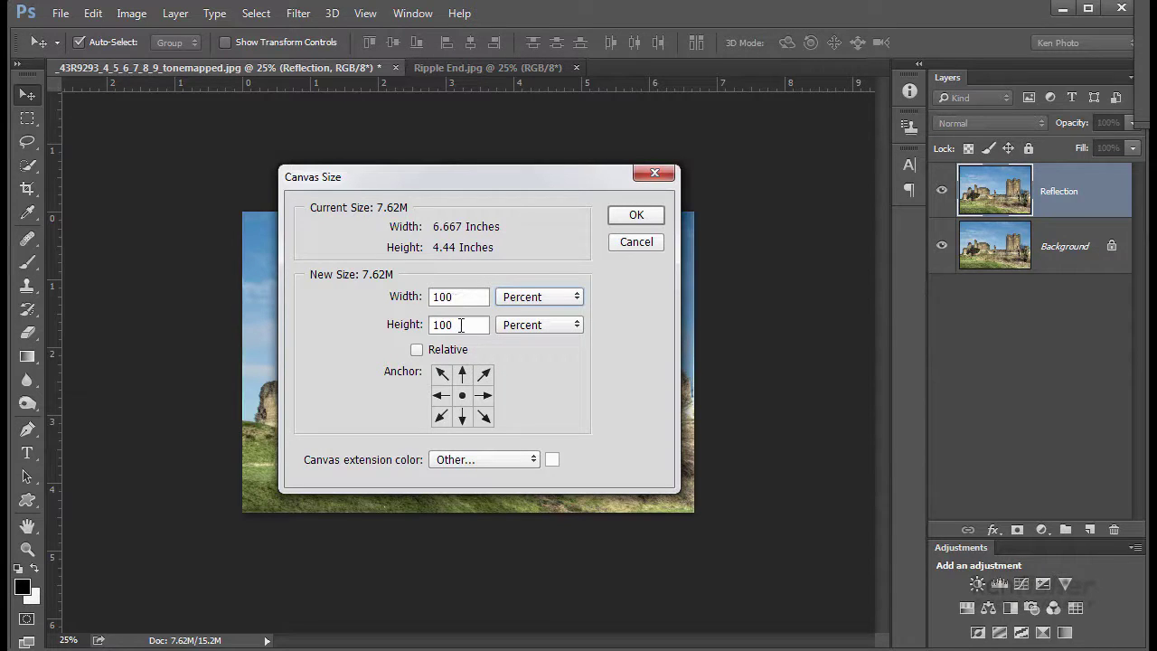
drag(461, 324, 404, 323)
text(200)
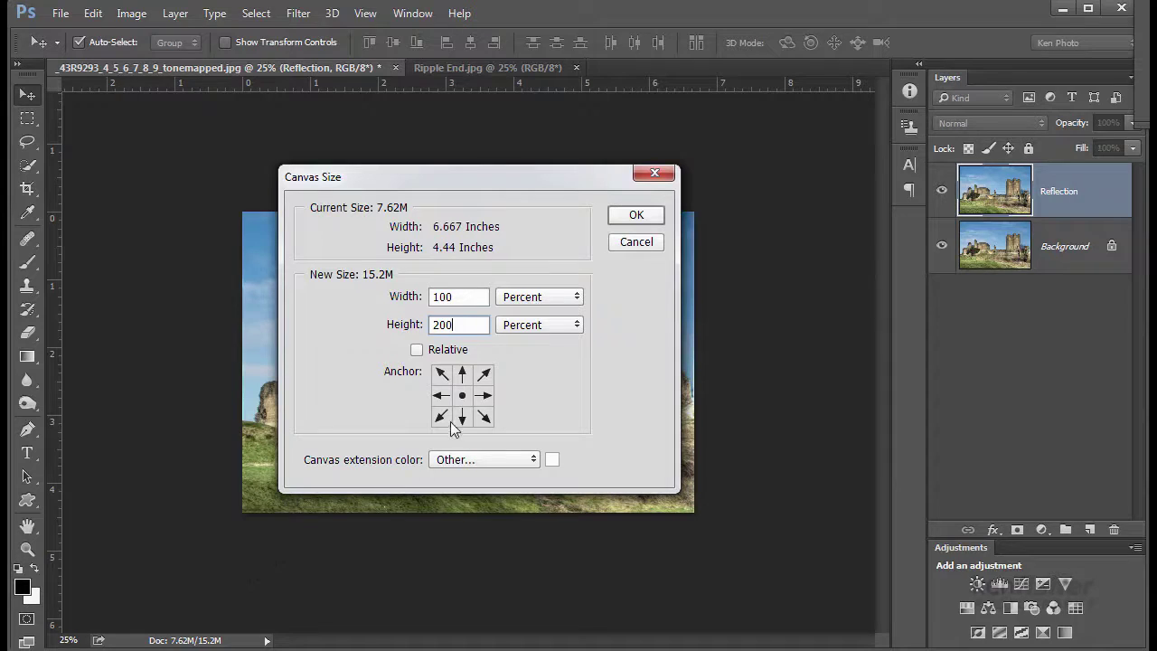
click(462, 374)
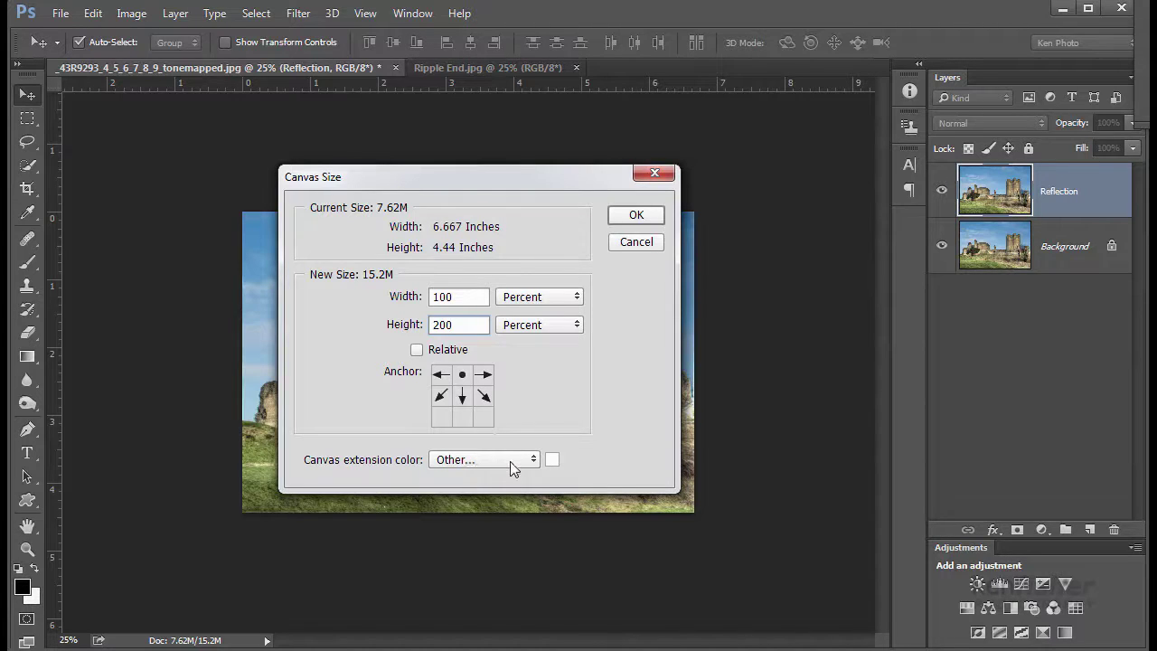
click(636, 214)
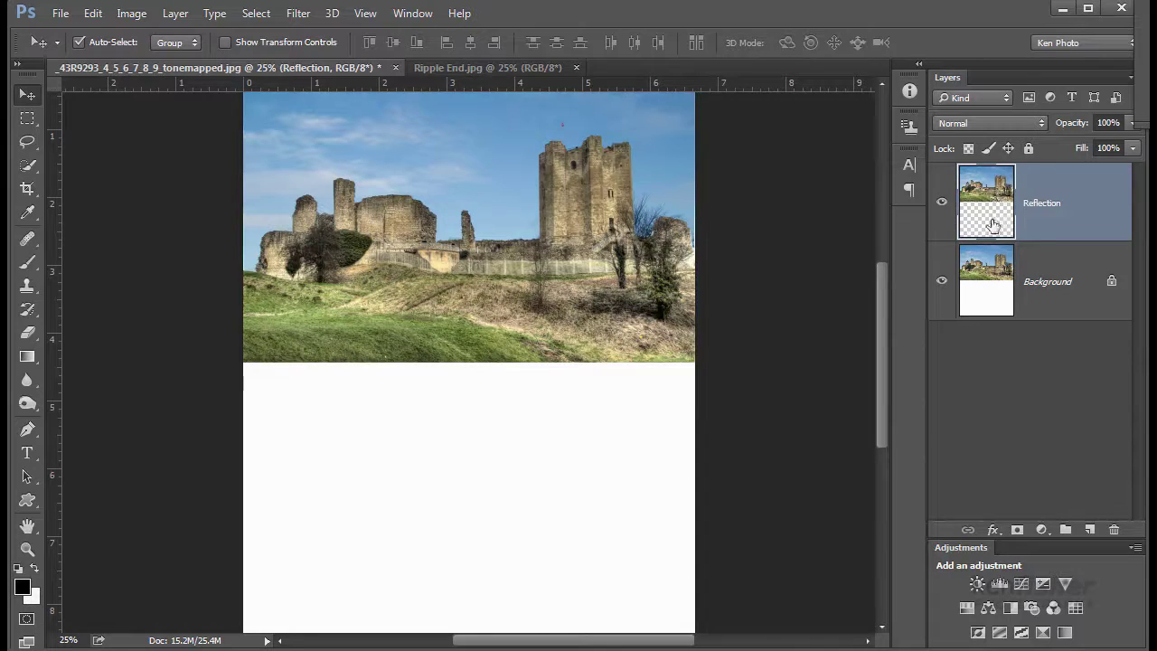
click(941, 281)
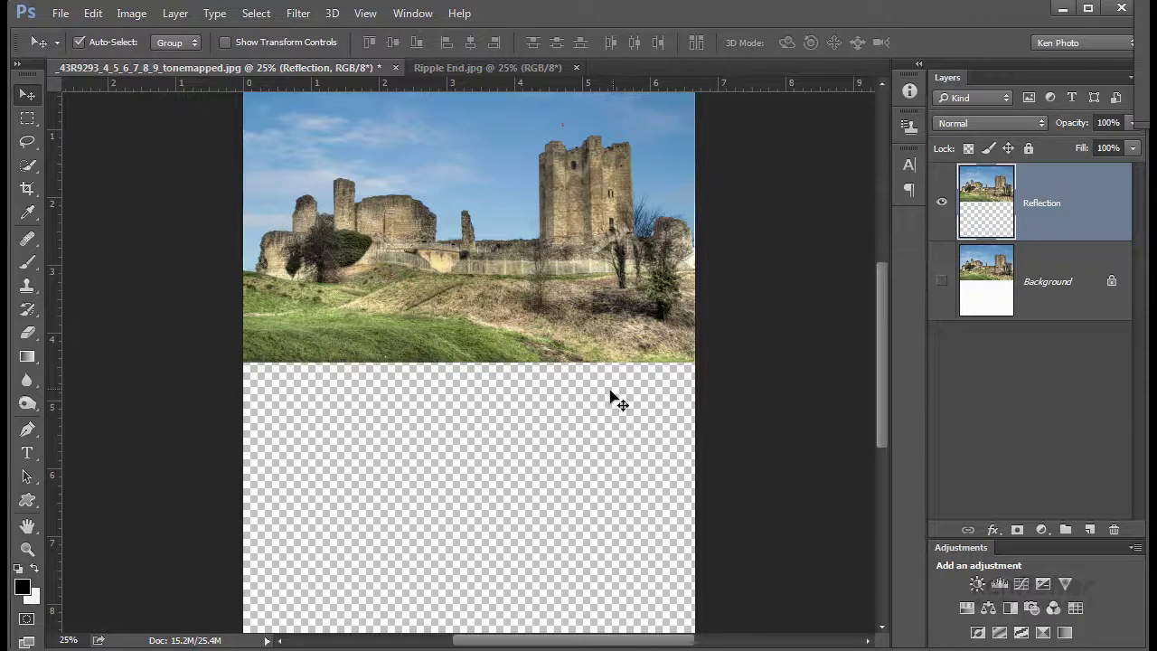
click(942, 281)
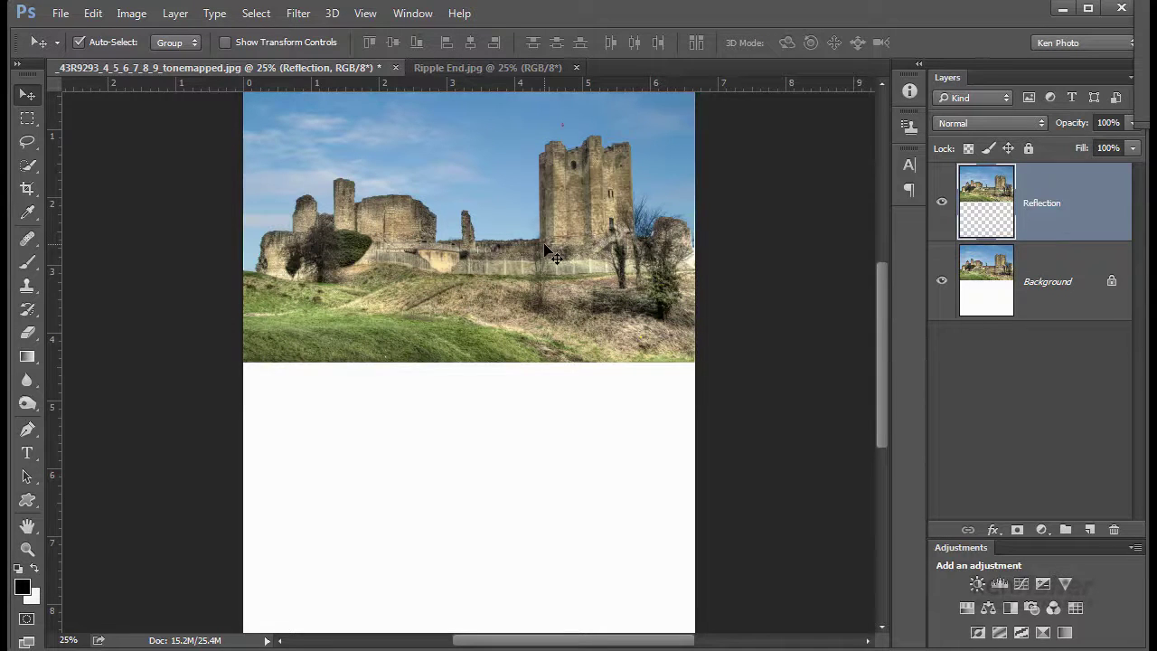
Step: Flip the Reflection layer vertically and move it down into the empty lower half so it mirrors the castle along the join
key(ctrl)
key(ctrl+t)
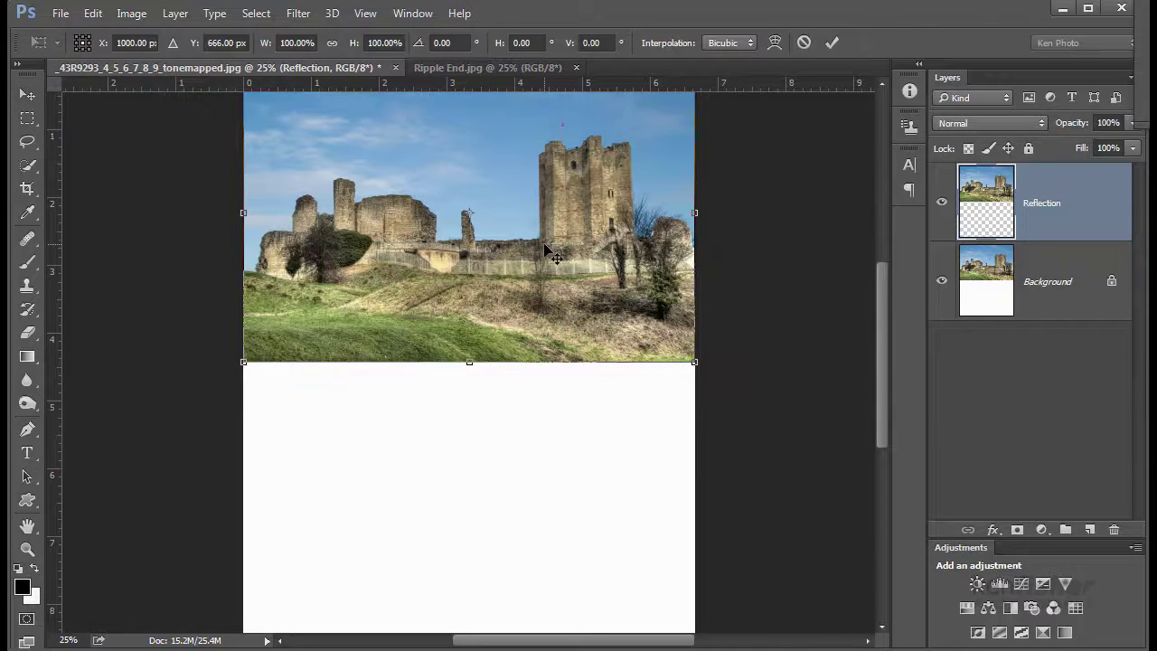
right_click(477, 171)
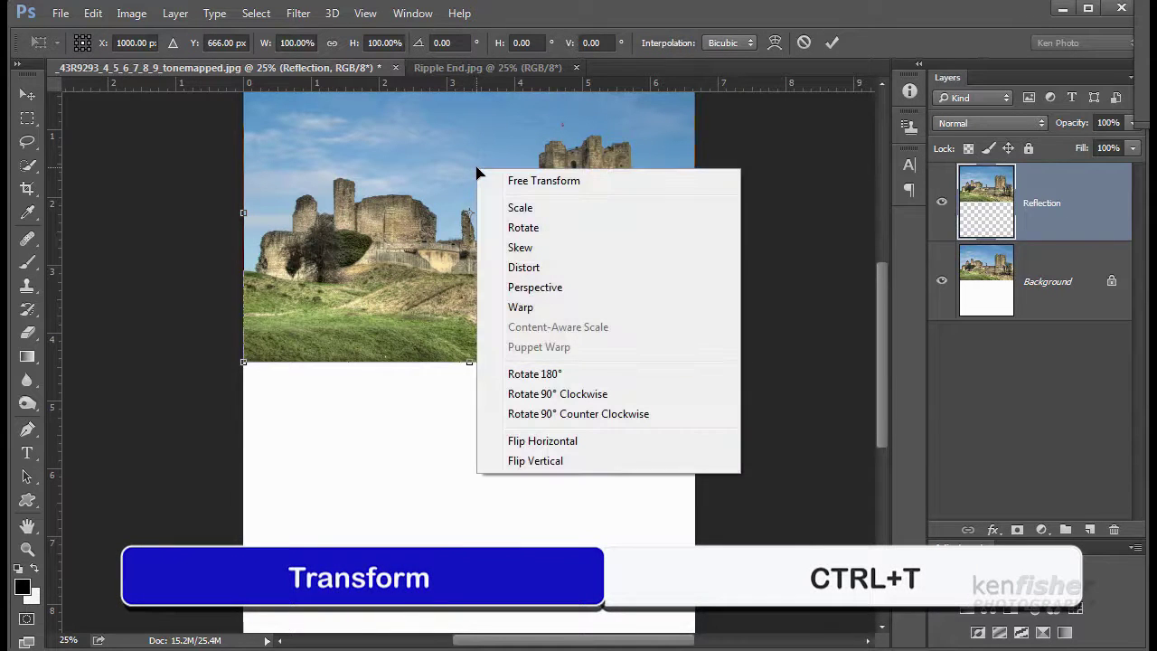
click(558, 462)
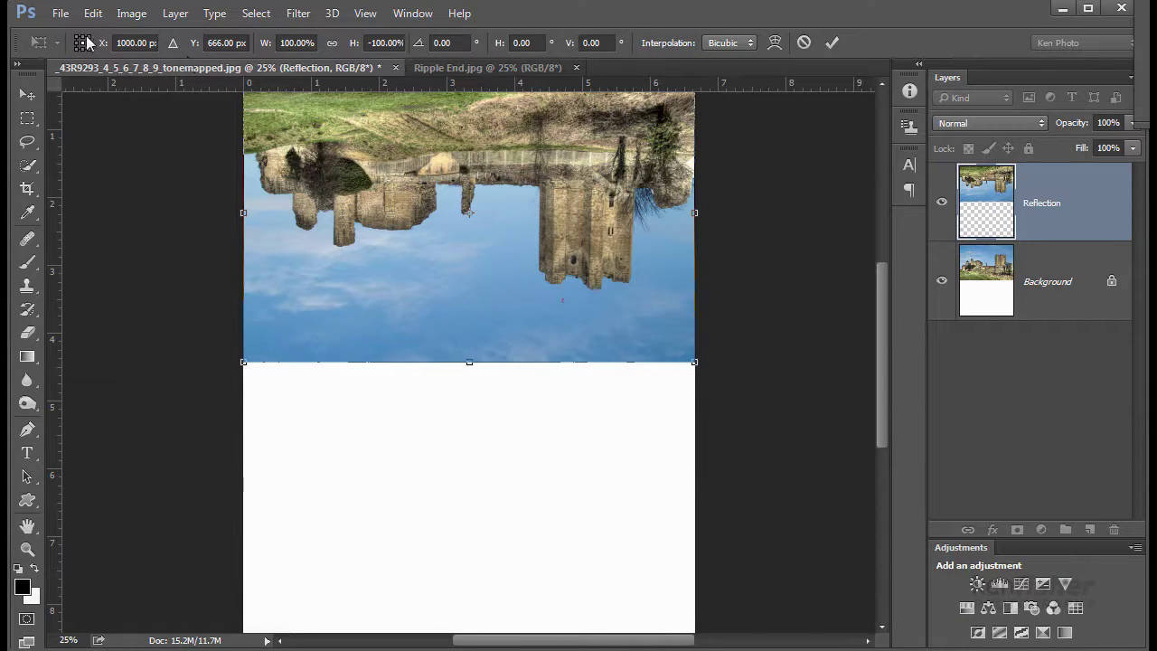
click(28, 95)
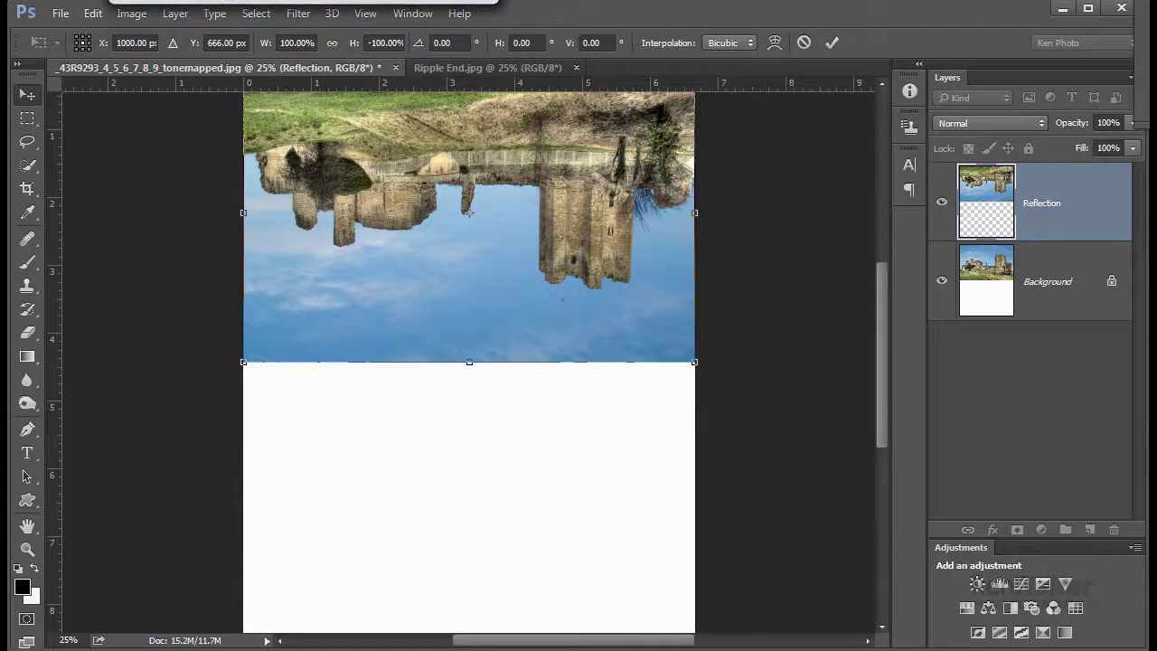
key(Return)
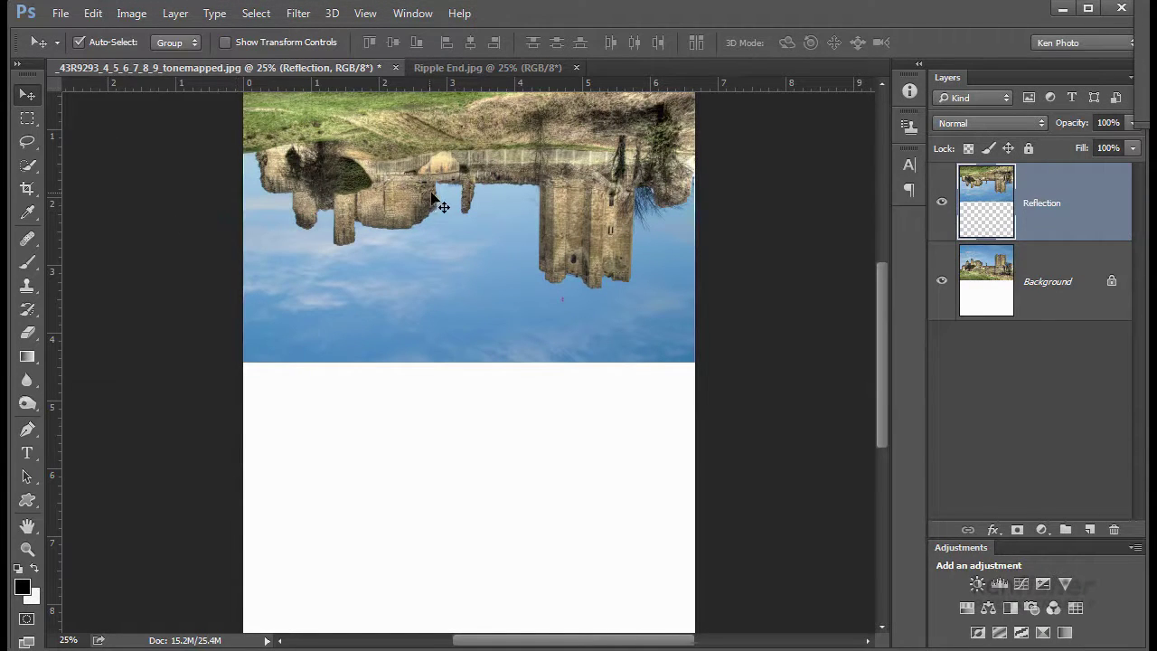
drag(443, 206, 439, 497)
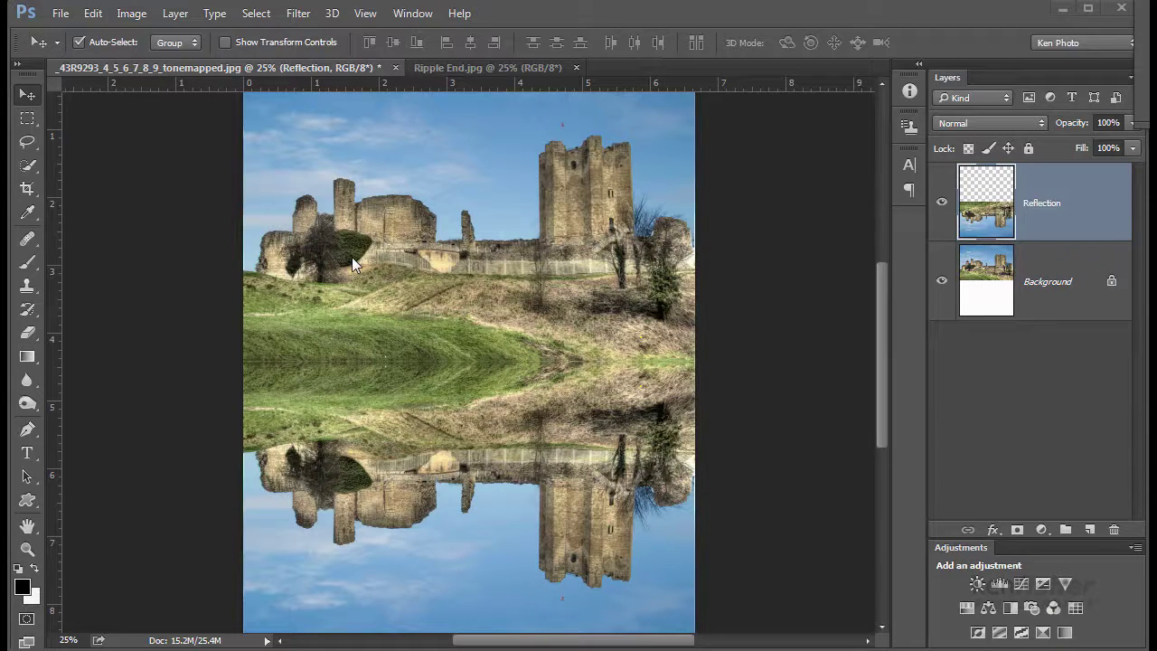
Step: Create a new 4000 x 4000 pixel document at 72 pixels/inch, 8-bit RGB Color, with a white background
click(62, 17)
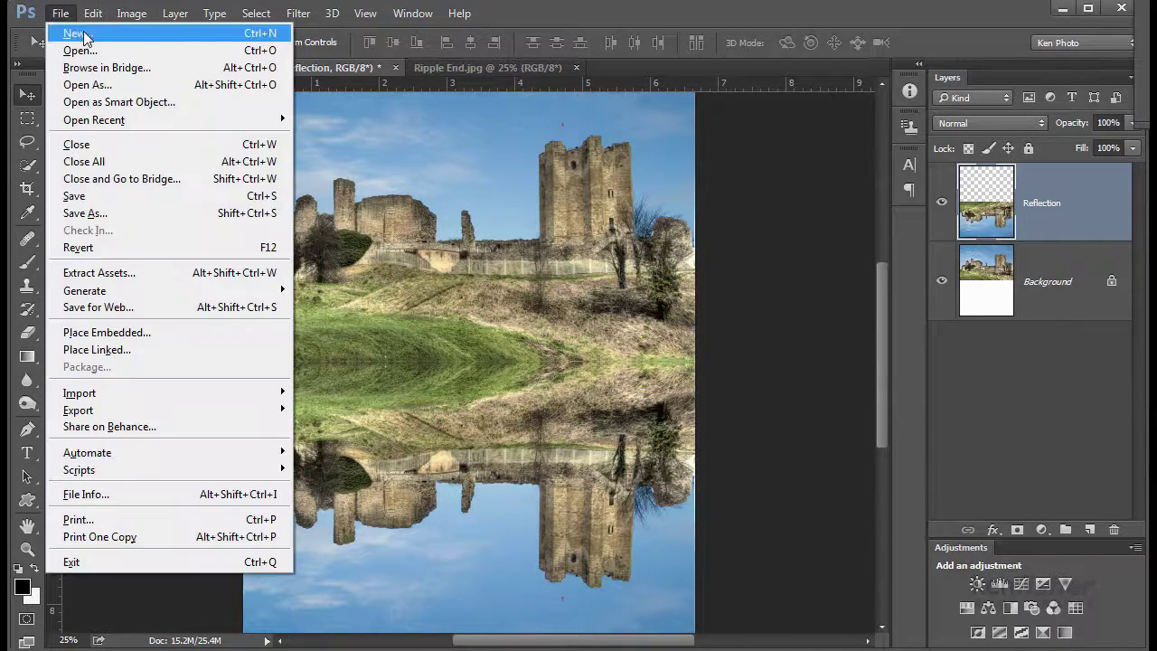
click(79, 35)
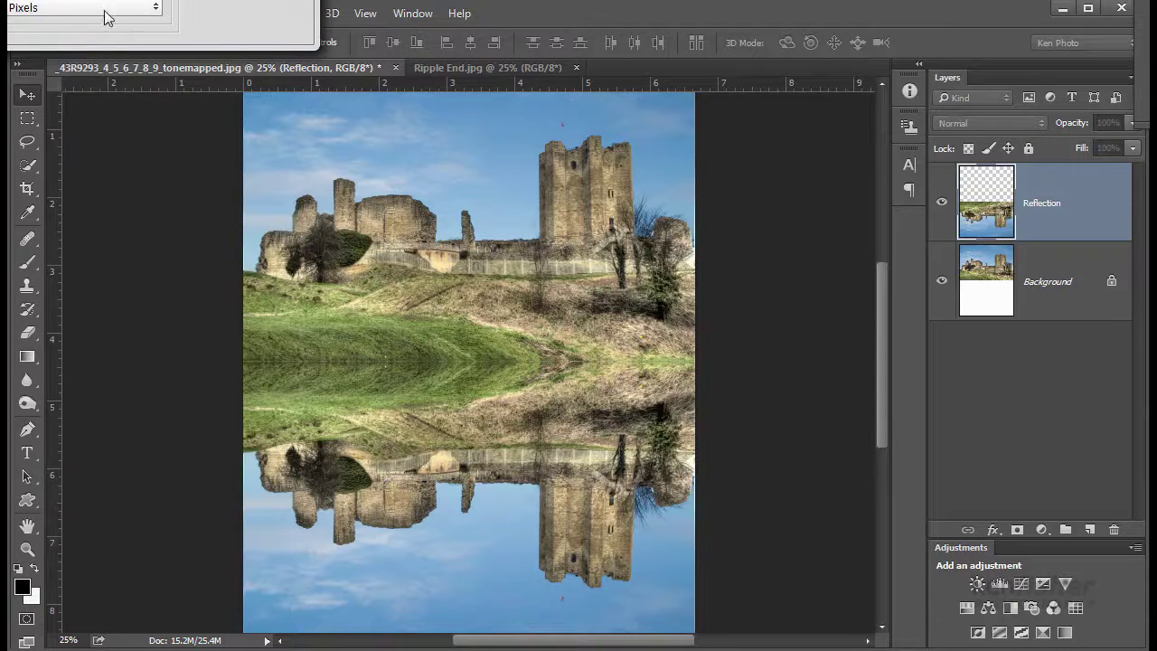
drag(107, 0, 547, 186)
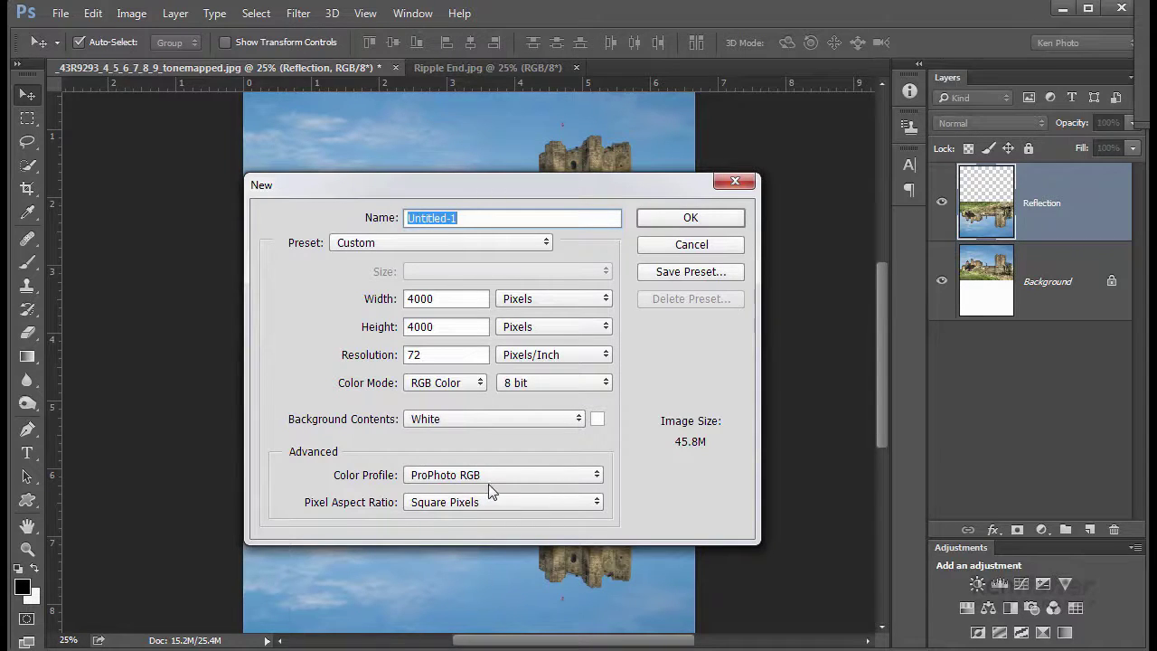
click(687, 219)
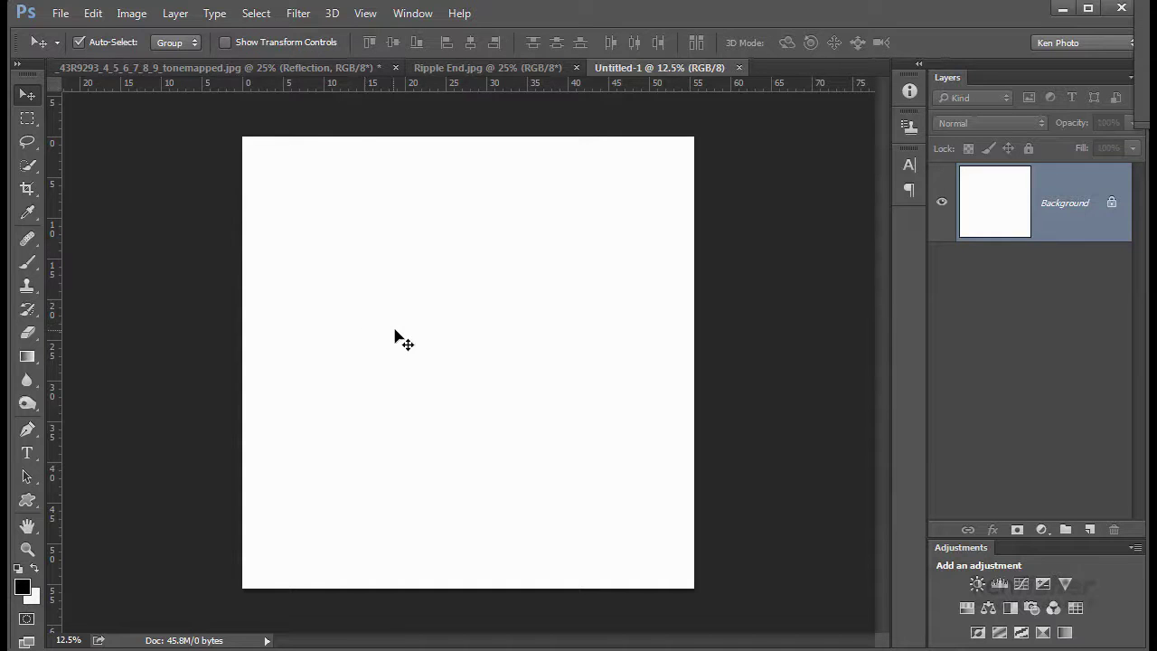
Step: Apply Add Noise to the white background with a 70% amount, Gaussian distribution and Monochromatic on
click(296, 14)
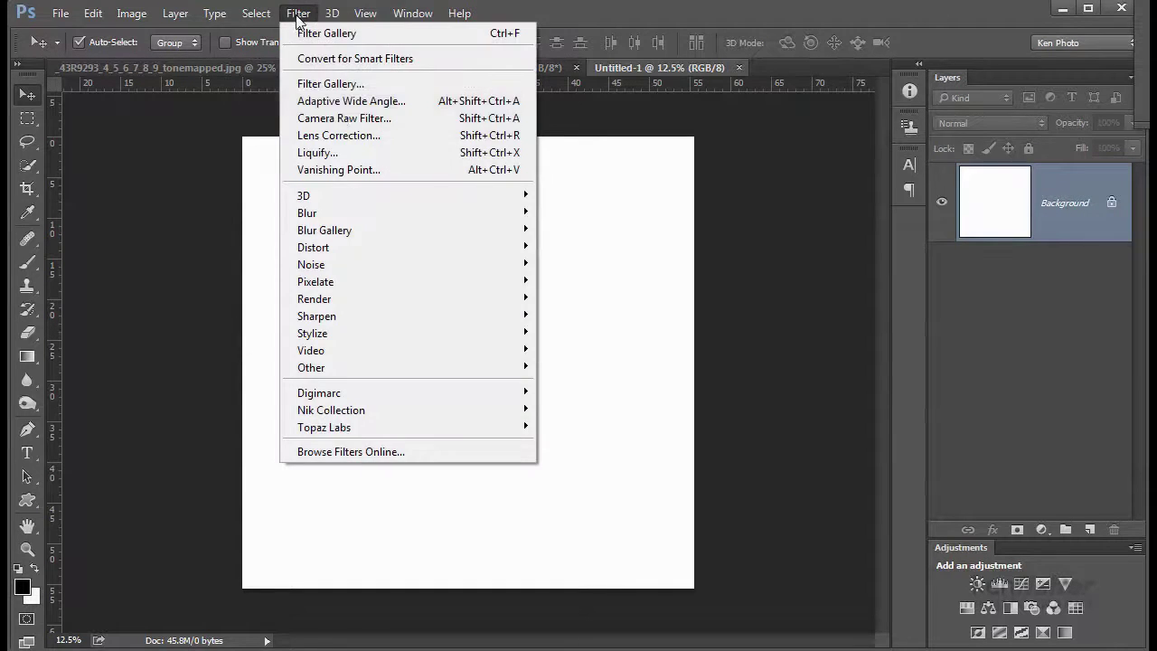
mouse_move(339, 265)
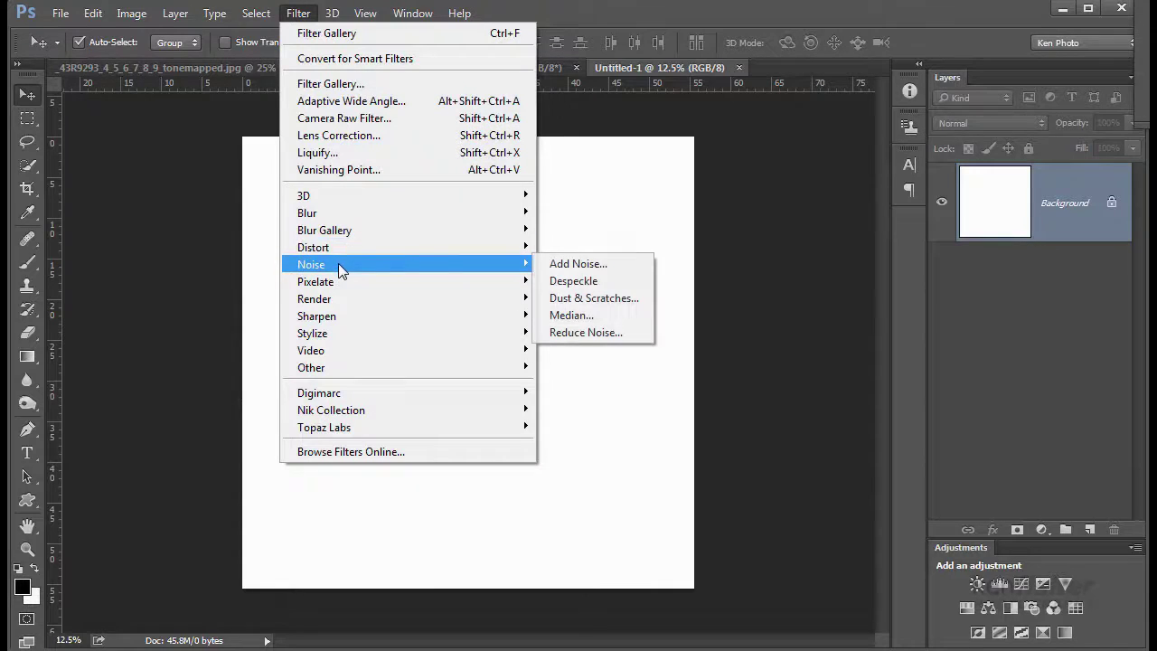
click(575, 265)
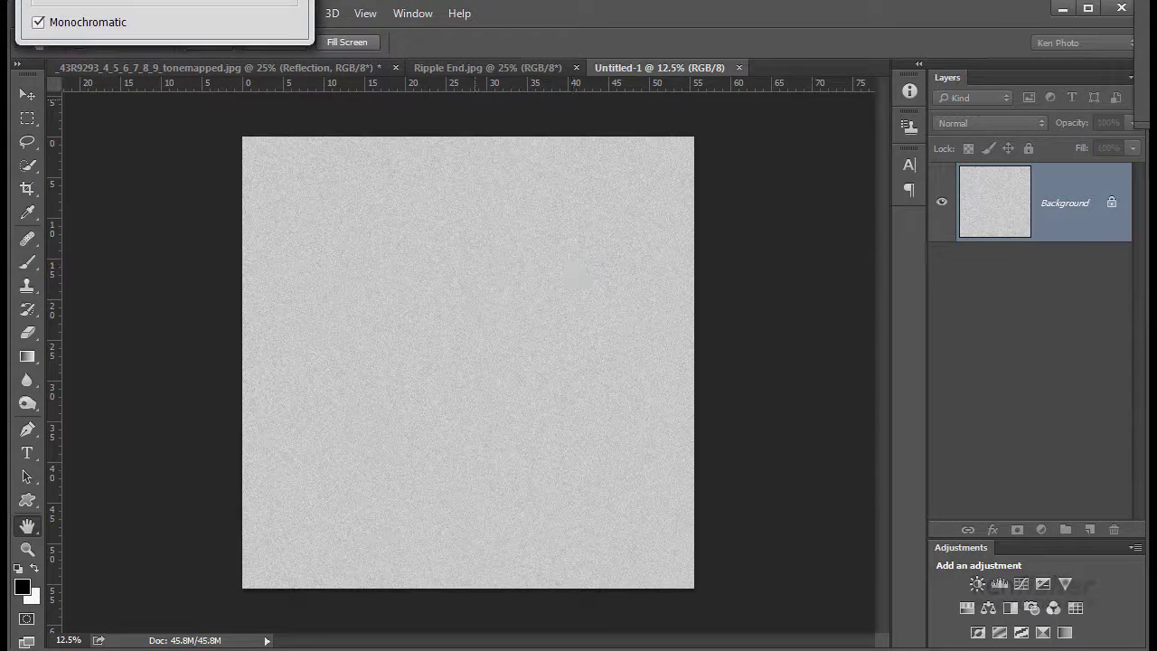
drag(143, 0, 490, 136)
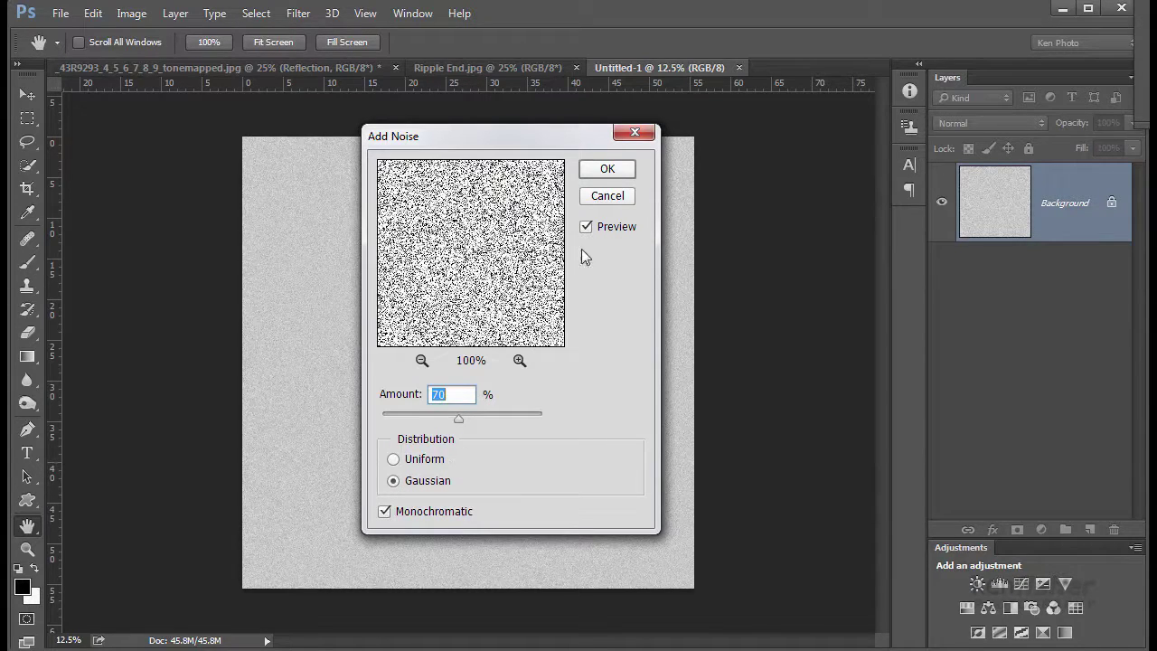
click(610, 172)
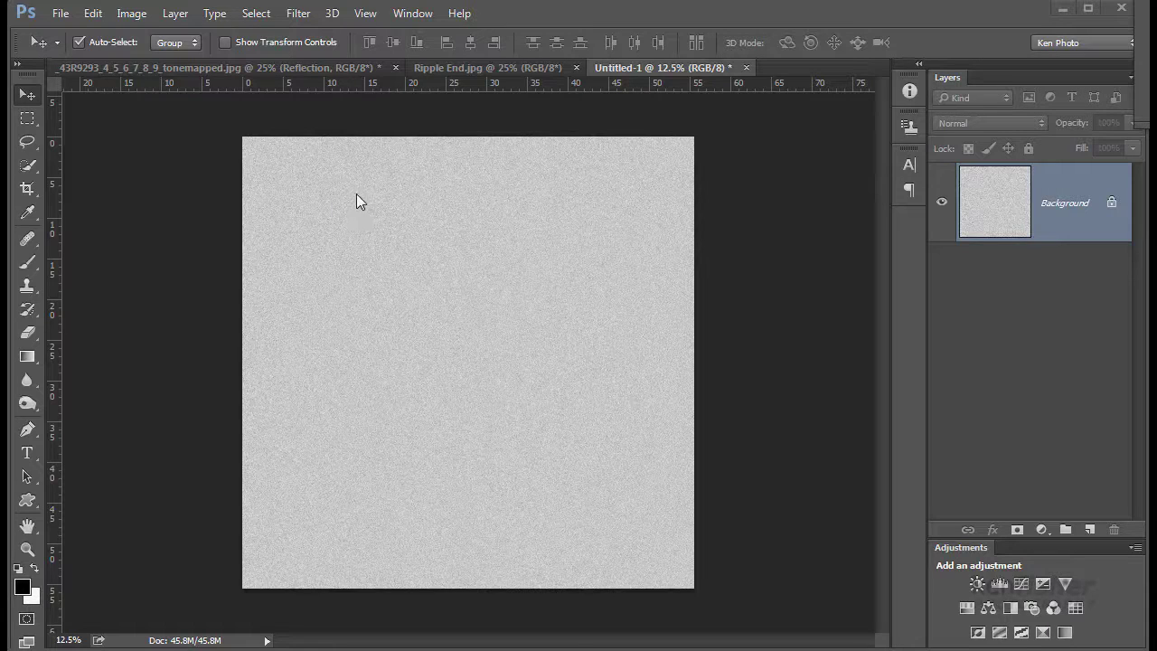
Step: Apply a Gaussian Blur with a radius of 5 pixels to the noise background
click(298, 13)
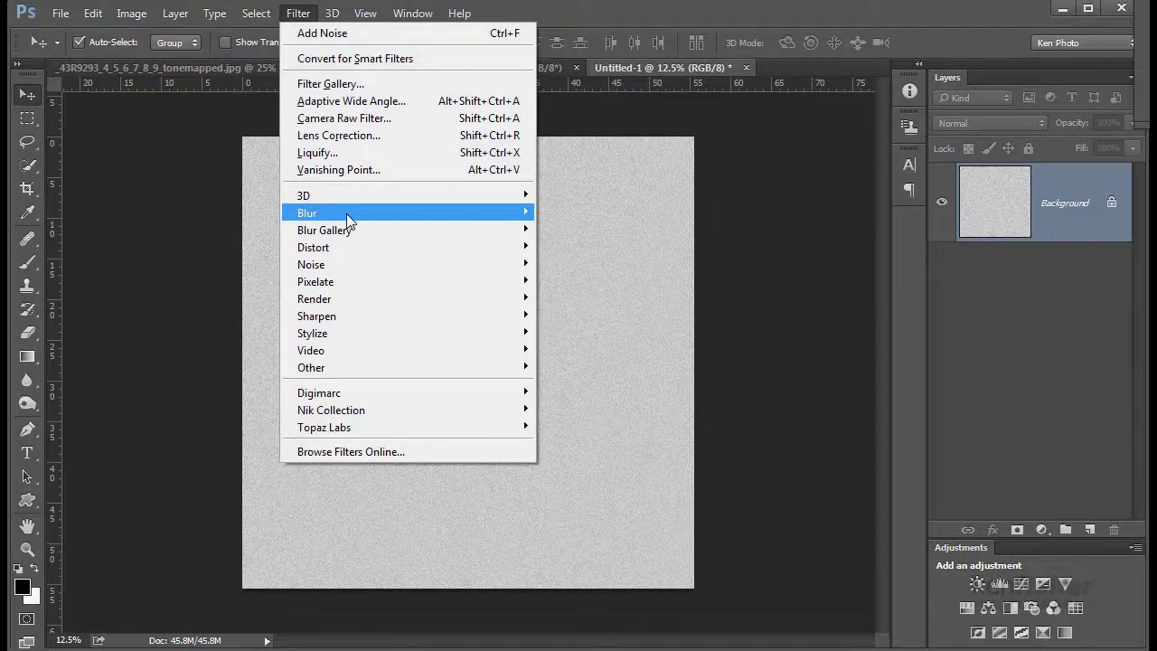
mouse_move(346, 213)
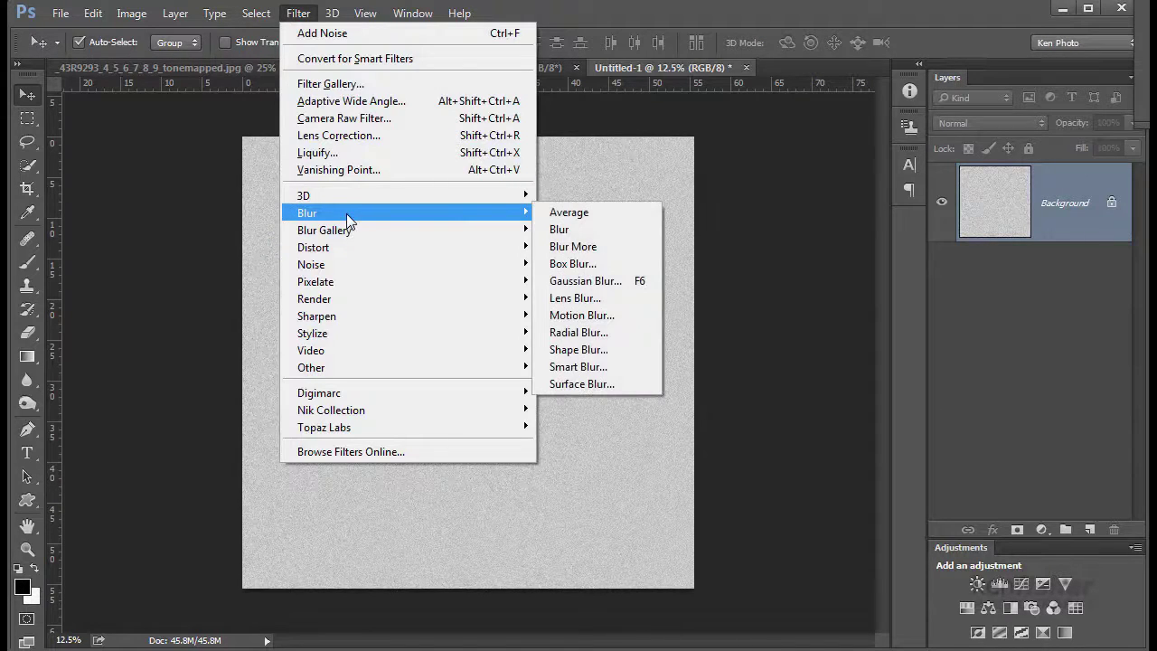
click(574, 282)
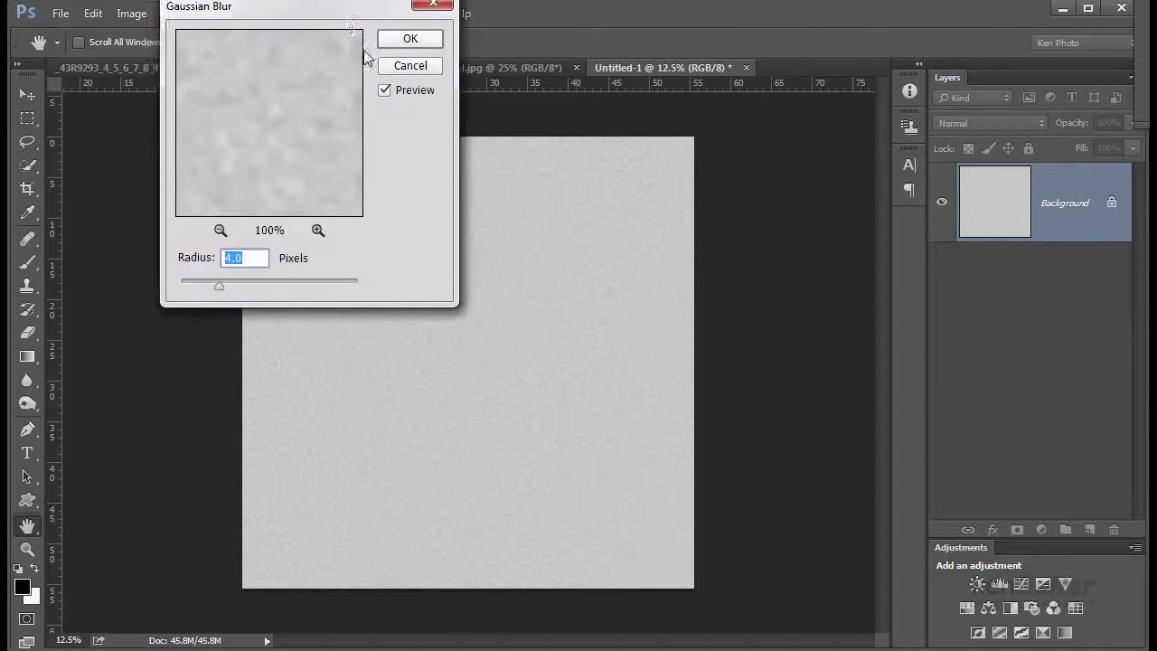
drag(330, 11, 476, 190)
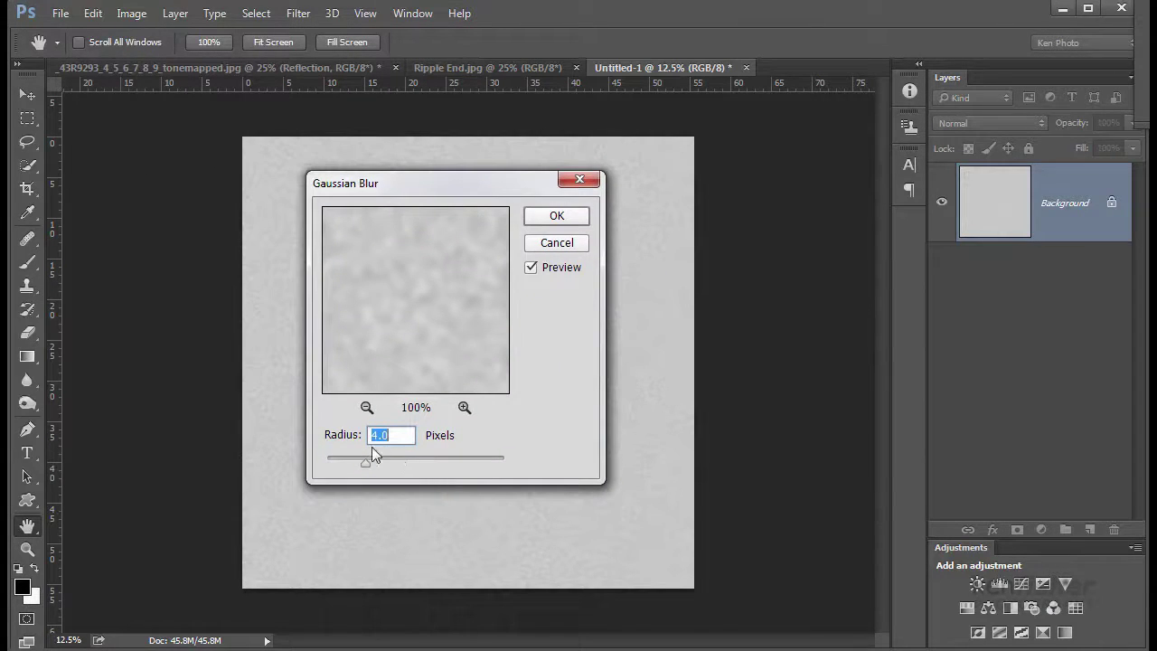
drag(373, 455, 355, 437)
text(5)
click(556, 217)
key(v)
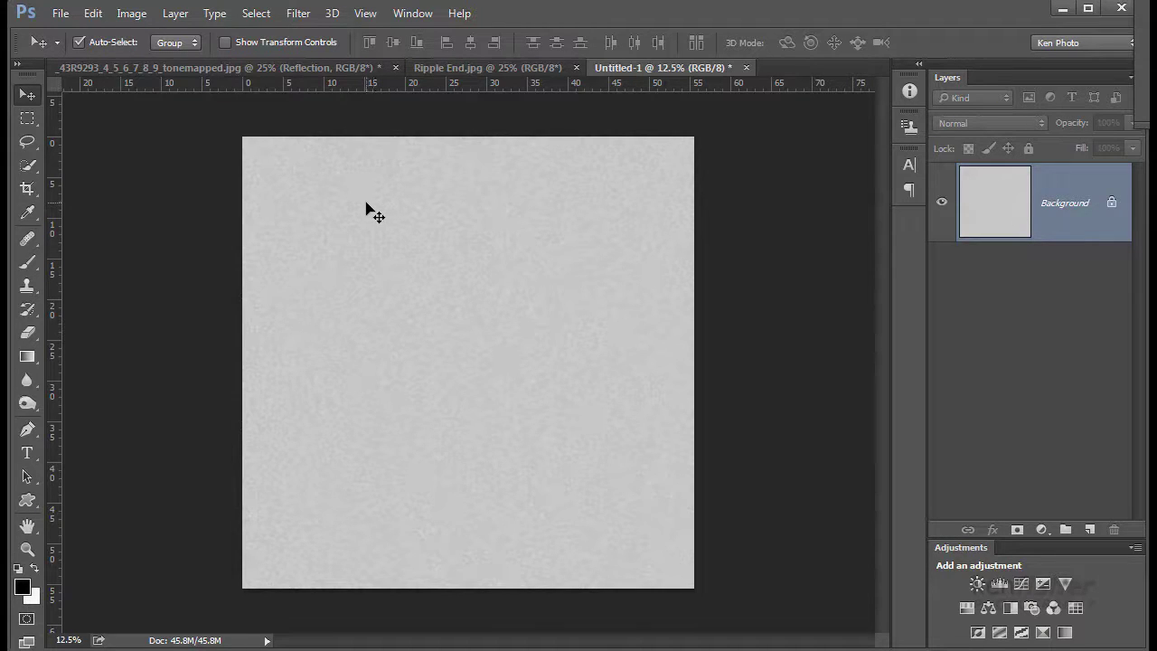
Step: Apply Curves to the blurred noise, moving the black point in to the histogram peak and the white point to input 197, output 255
click(132, 14)
mouse_move(237, 66)
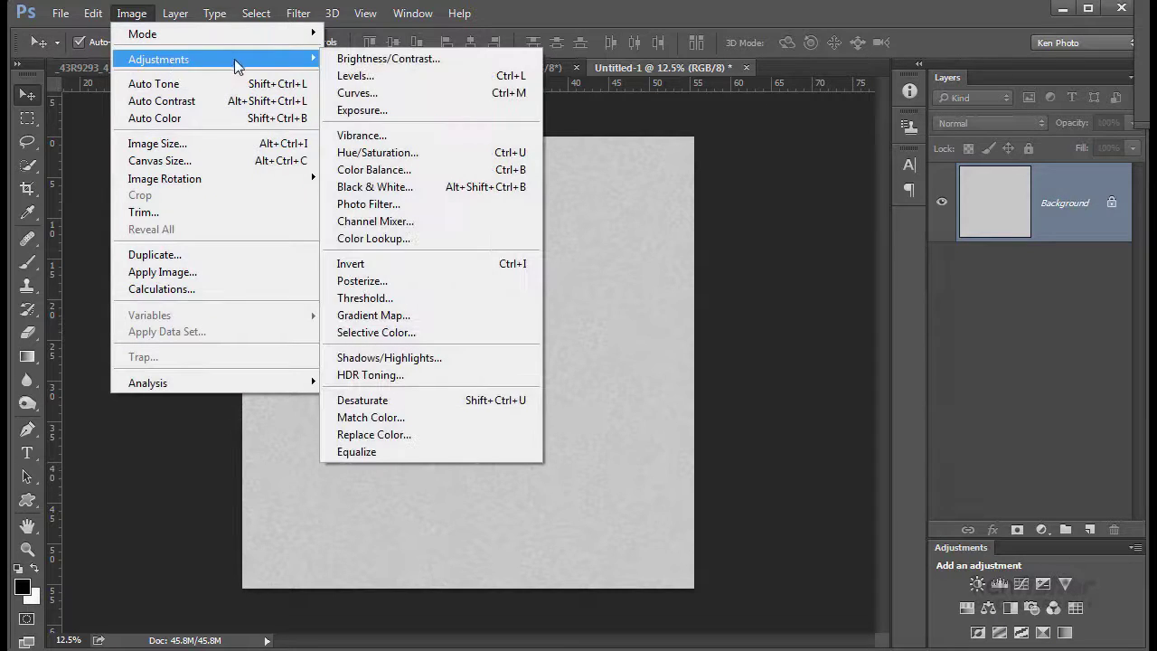
click(400, 92)
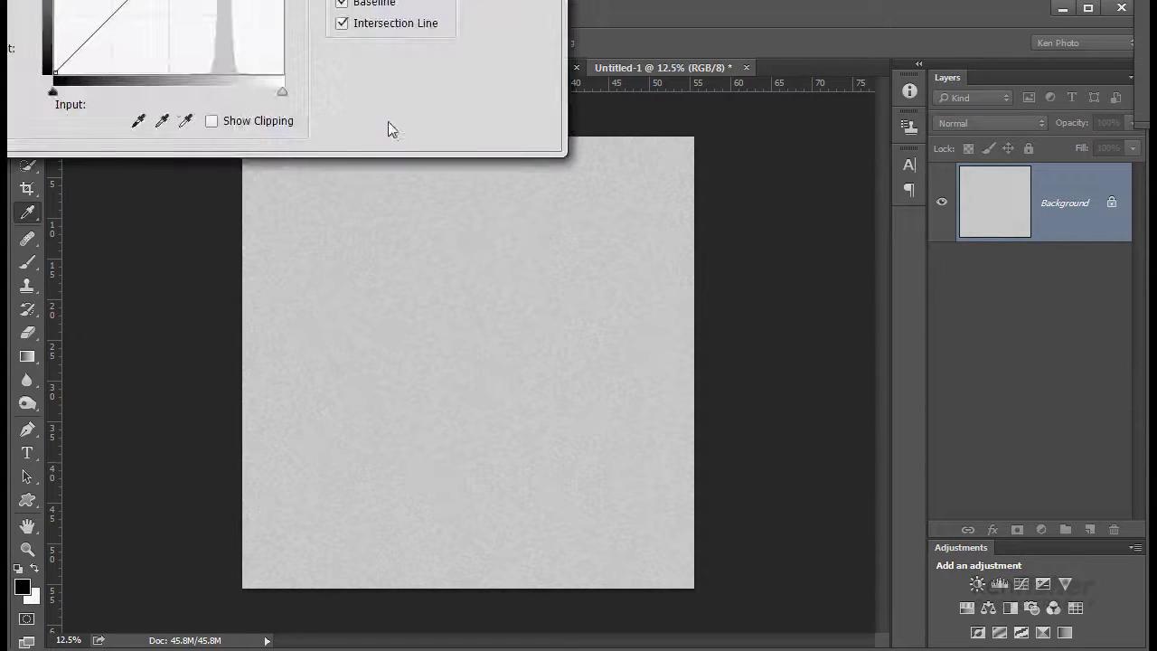
drag(286, 0, 654, 183)
drag(418, 521, 590, 516)
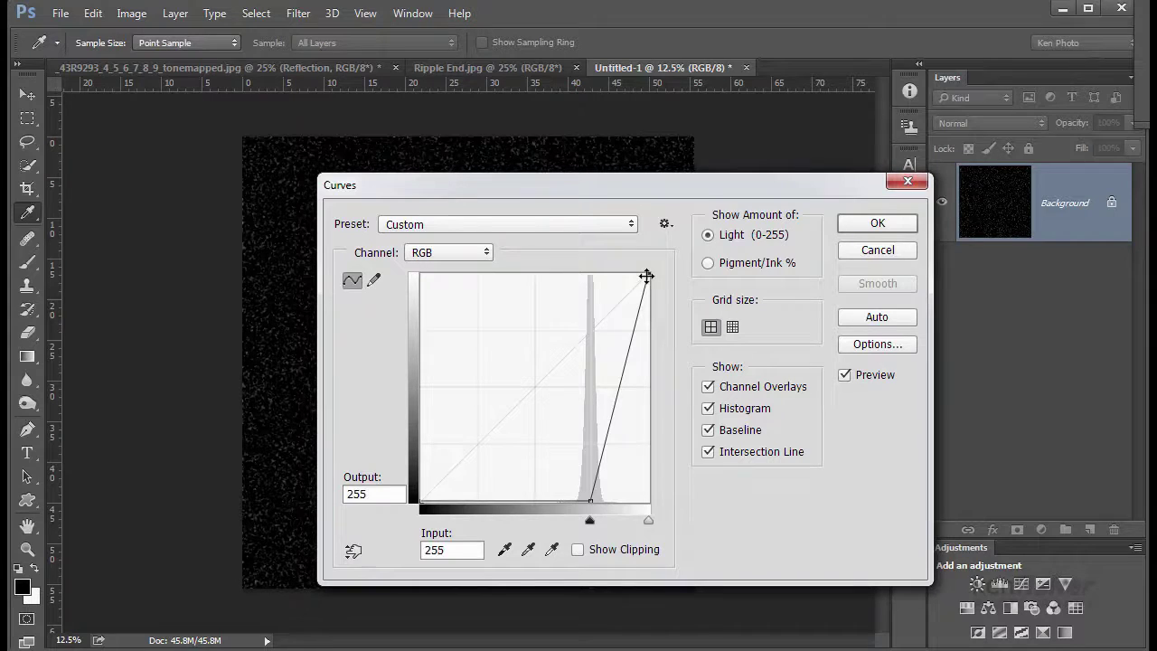
drag(646, 275, 594, 273)
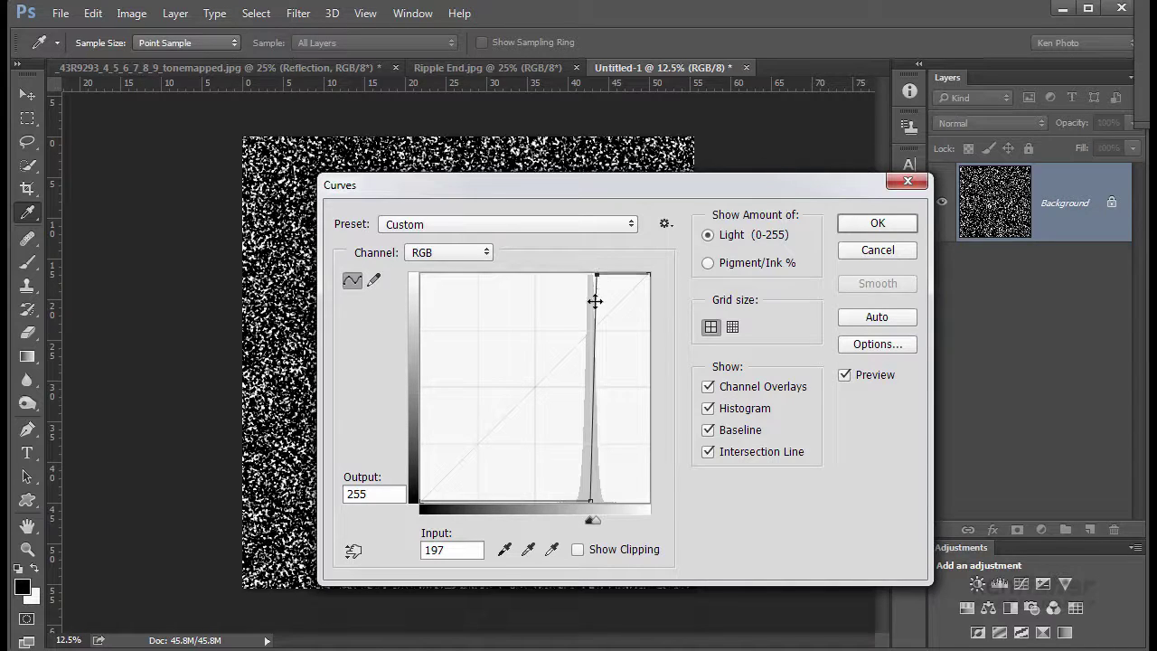
drag(605, 189, 617, 158)
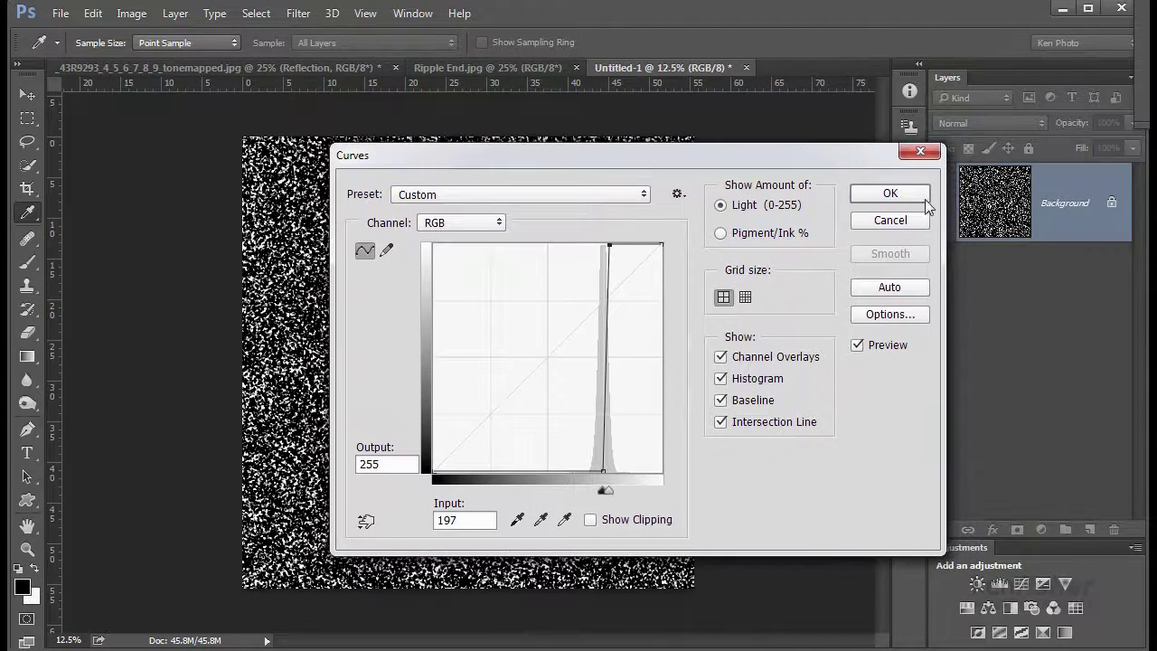
click(890, 195)
key(v)
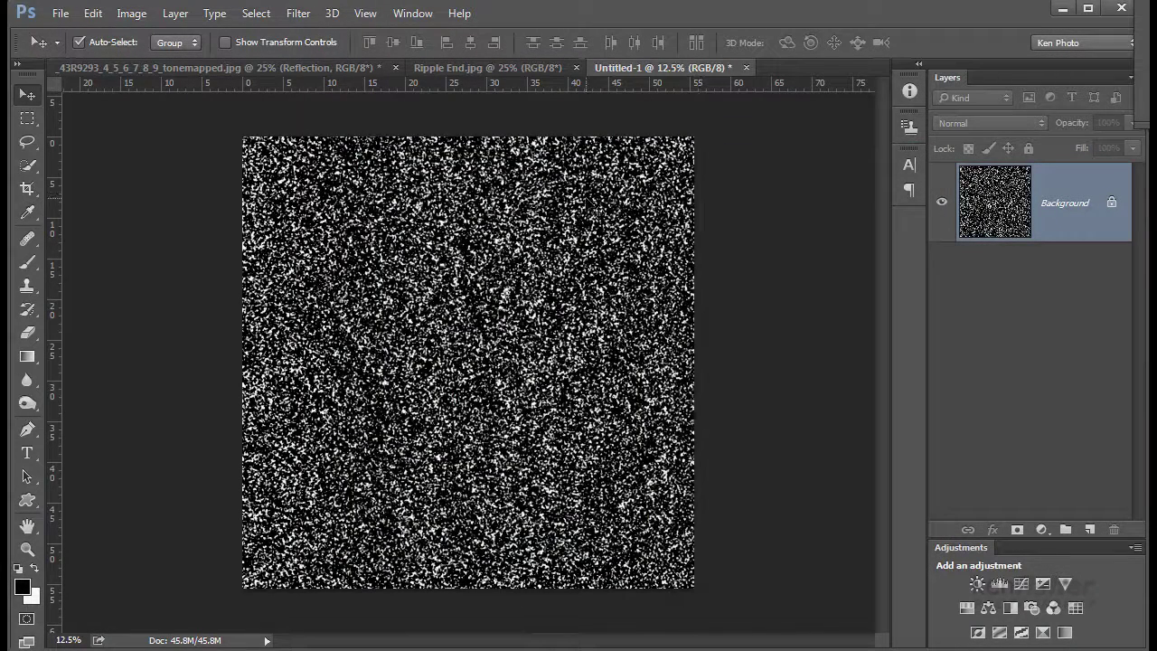
Step: Apply the Bas Relief sketch filter to the speckled background with Detail 2, Smoothness 2 and Light from Bottom
key(ctrl+f)
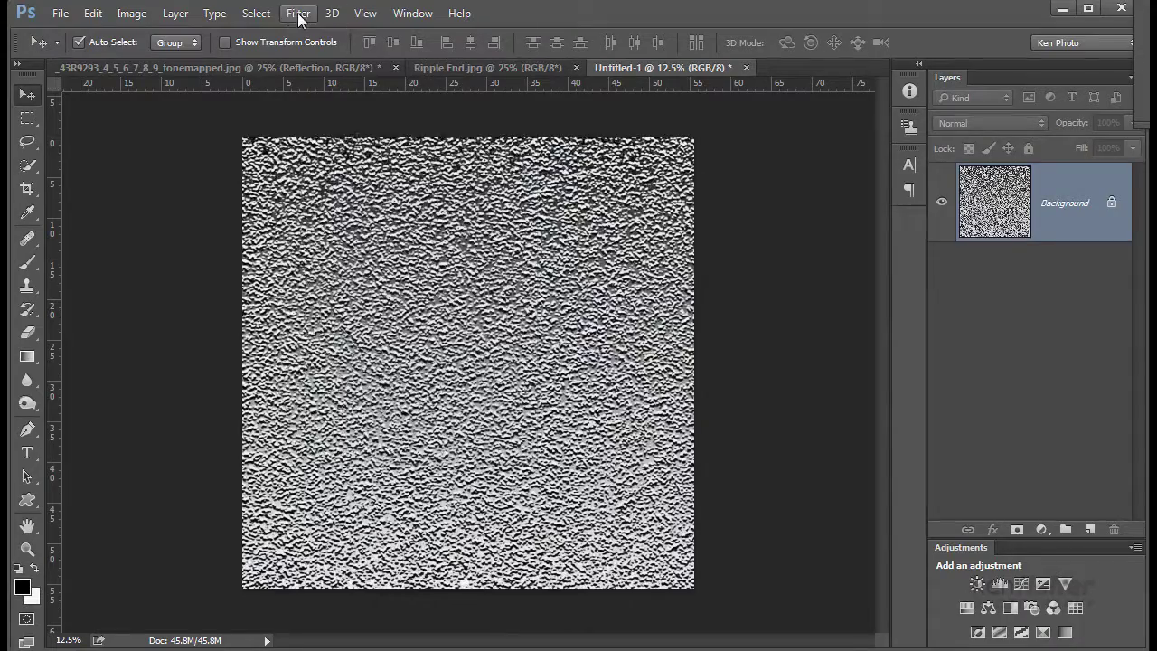
click(298, 13)
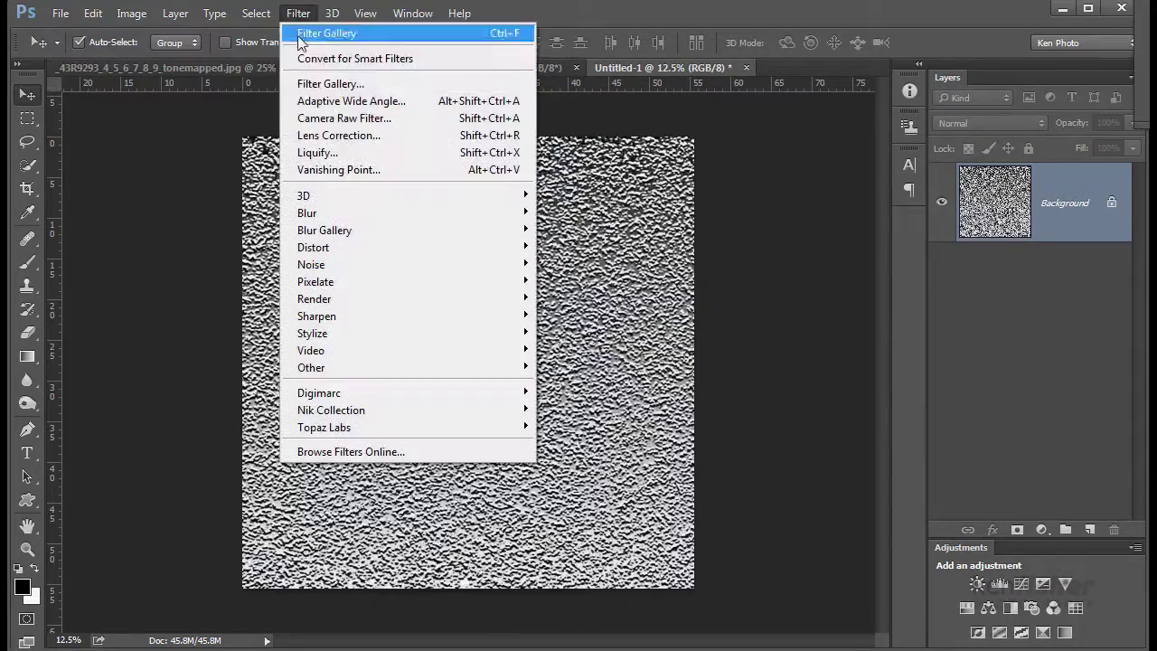
click(356, 85)
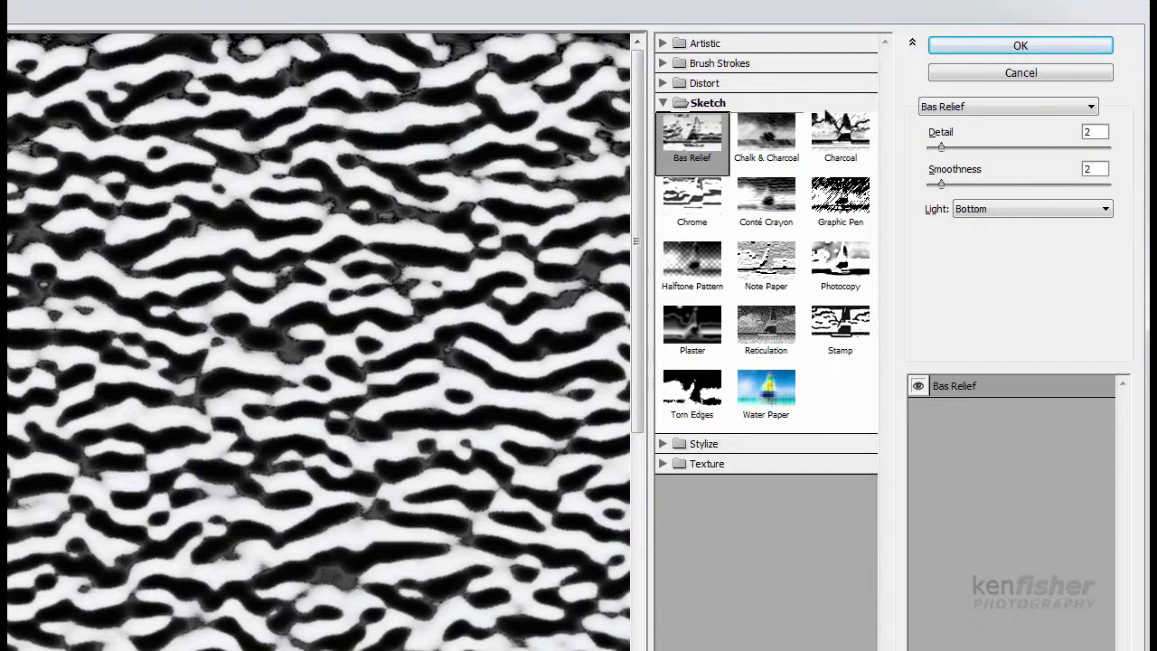
click(1021, 45)
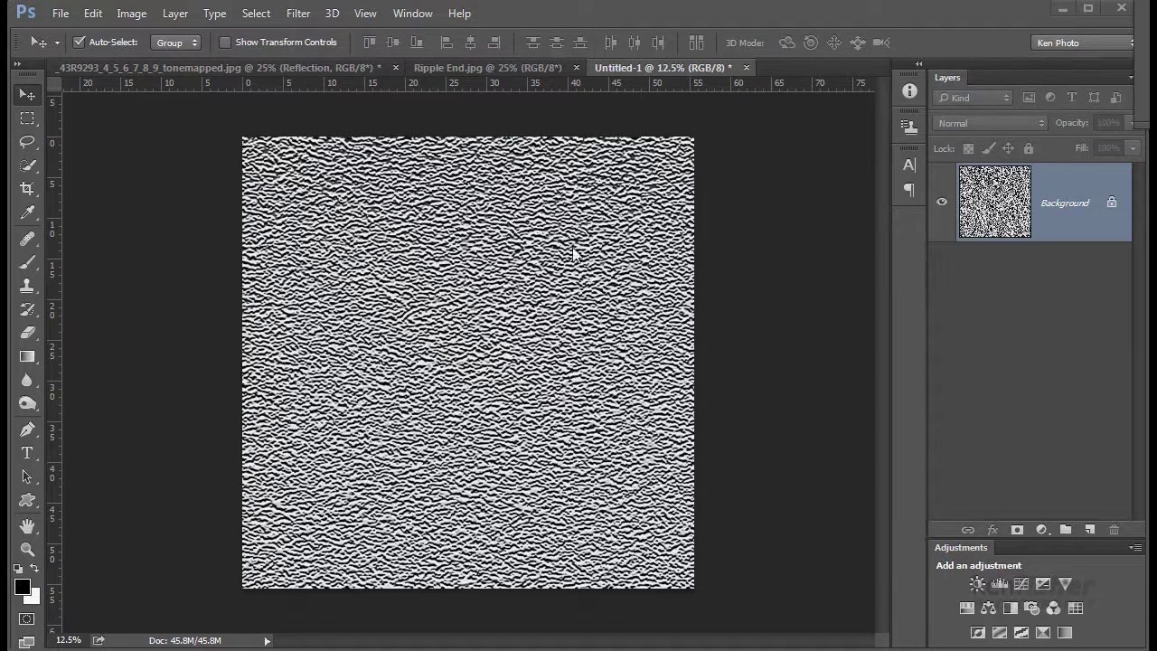
Step: Apply Motion Blur to the relief texture with an angle of 0° and a distance of 40 pixels
click(296, 13)
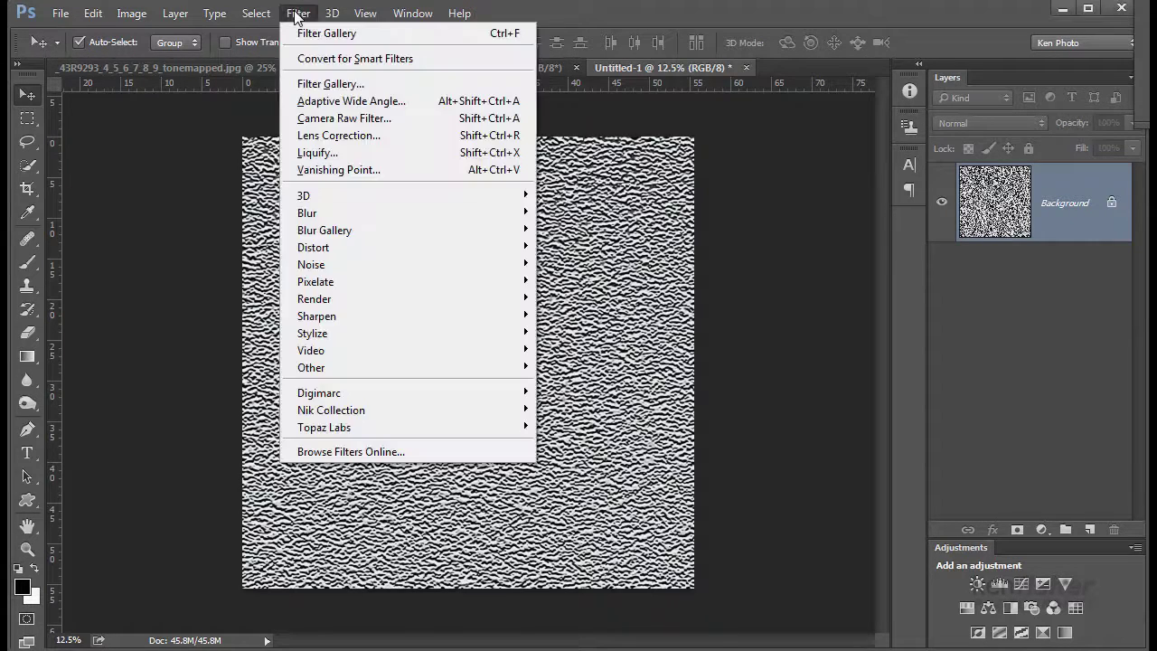
mouse_move(317, 213)
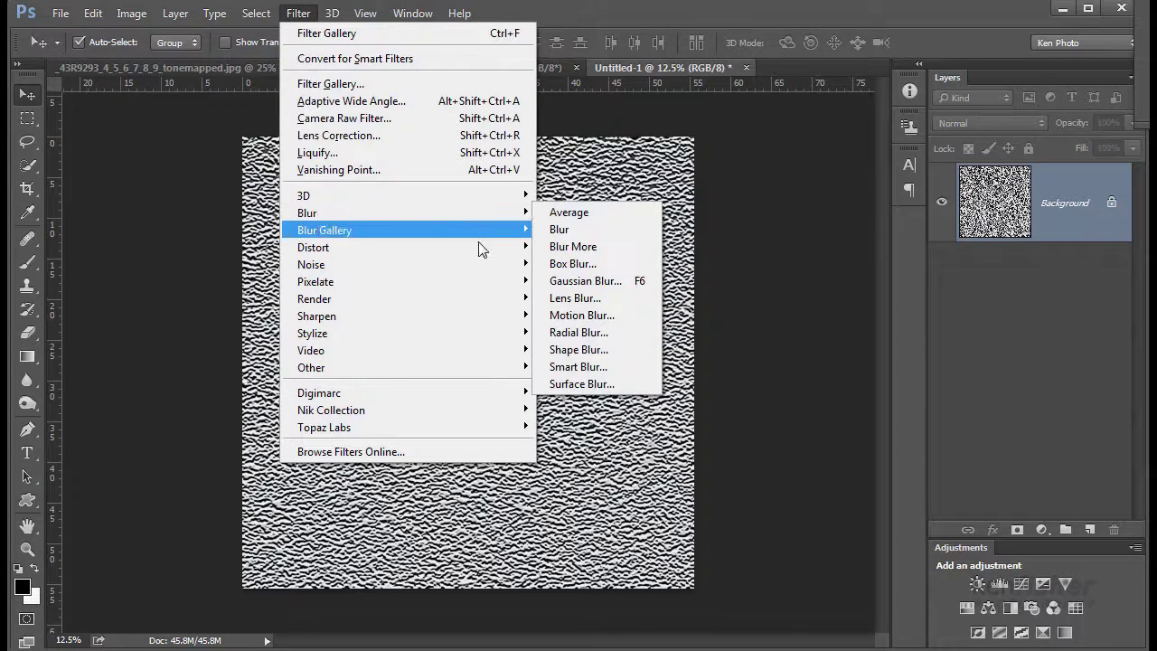
click(586, 316)
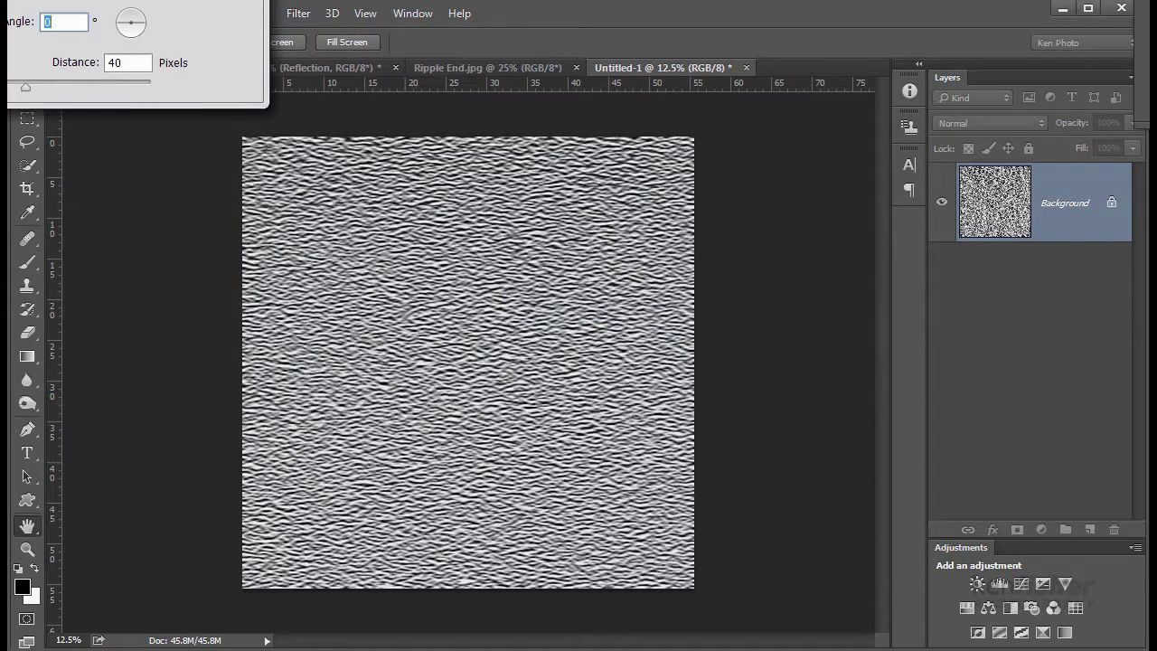
drag(160, 0, 570, 176)
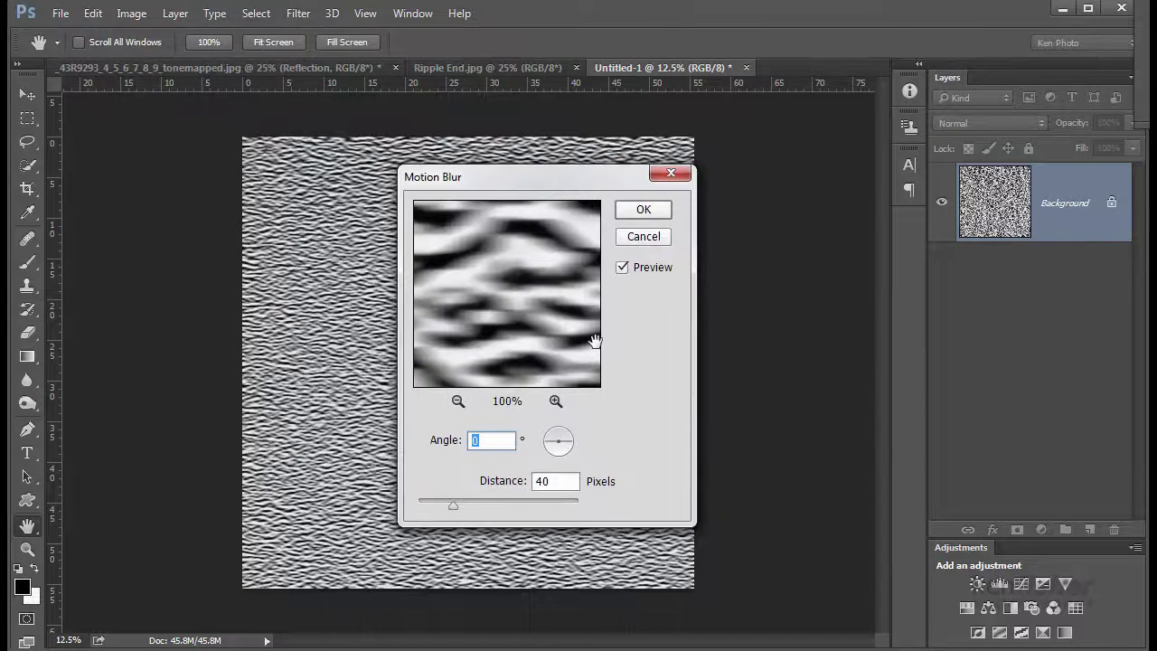
drag(570, 443, 572, 441)
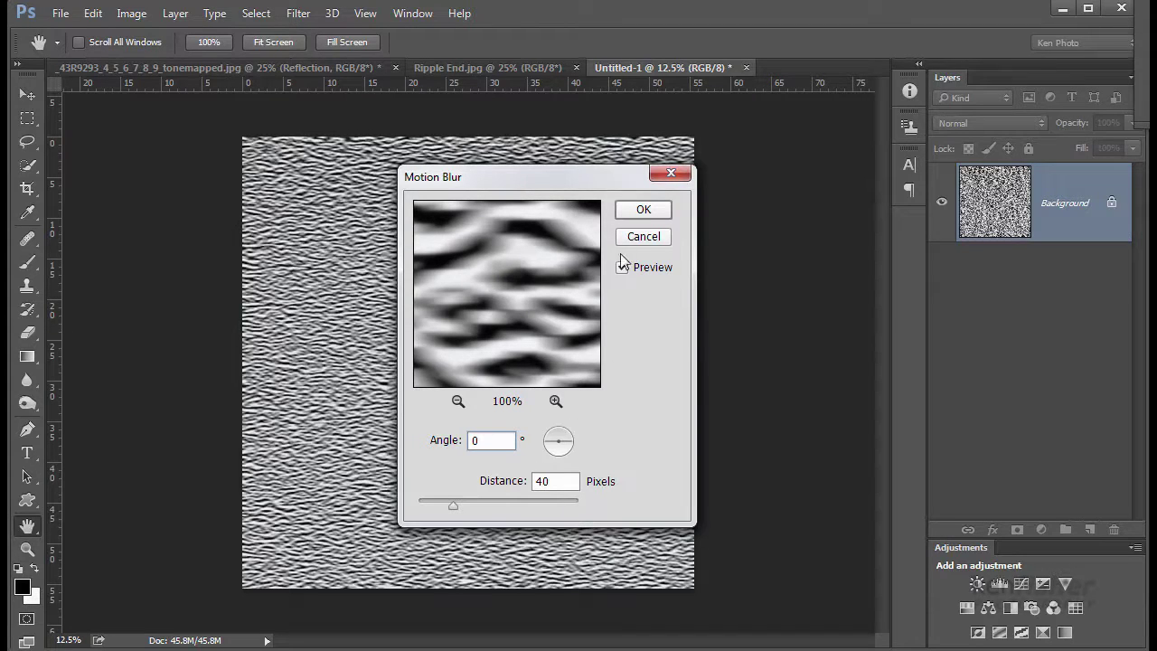
click(643, 210)
key(v)
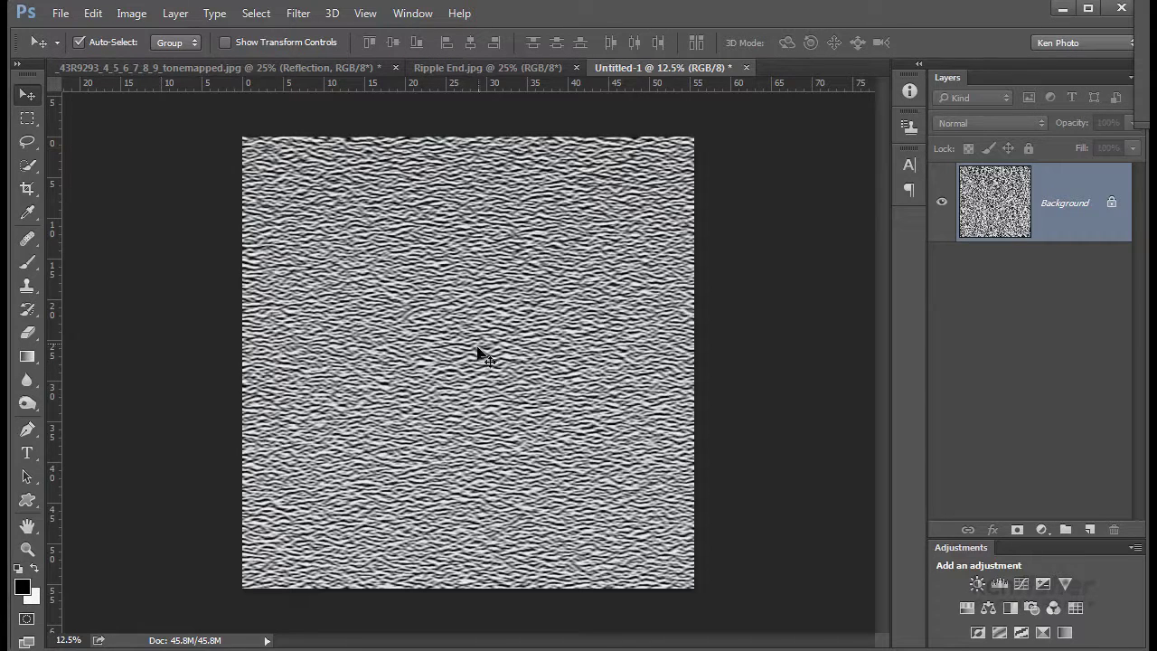
Step: Copy the ripple texture into the castle document as the top layer and centre it horizontally over the canvas
click(272, 68)
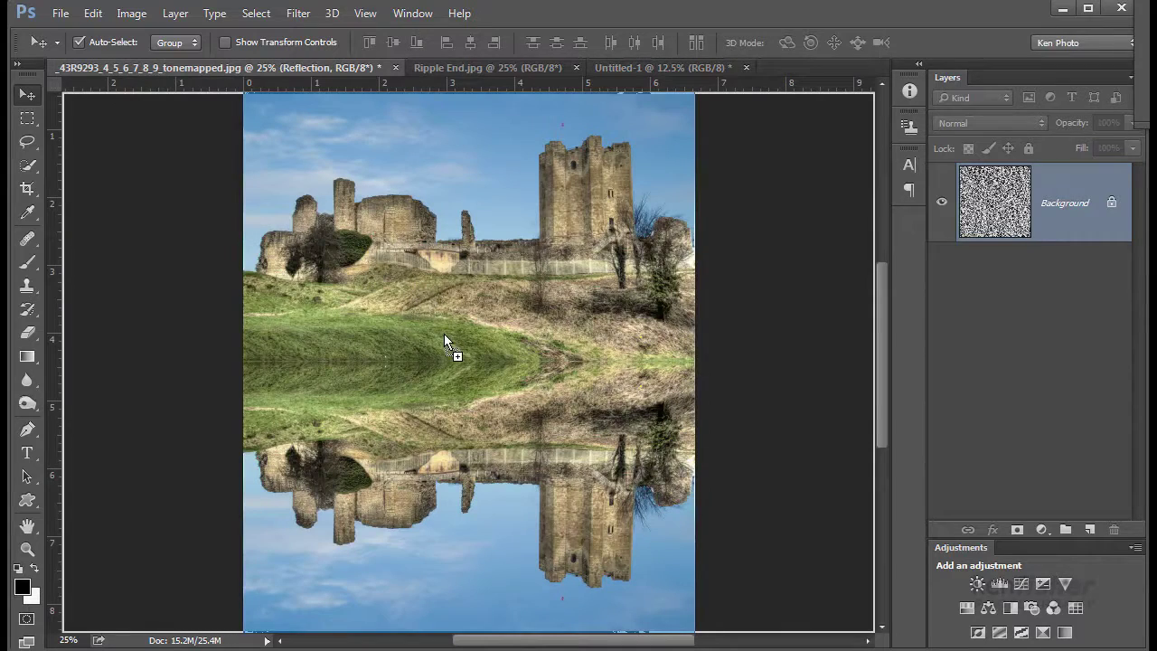
drag(444, 334, 449, 337)
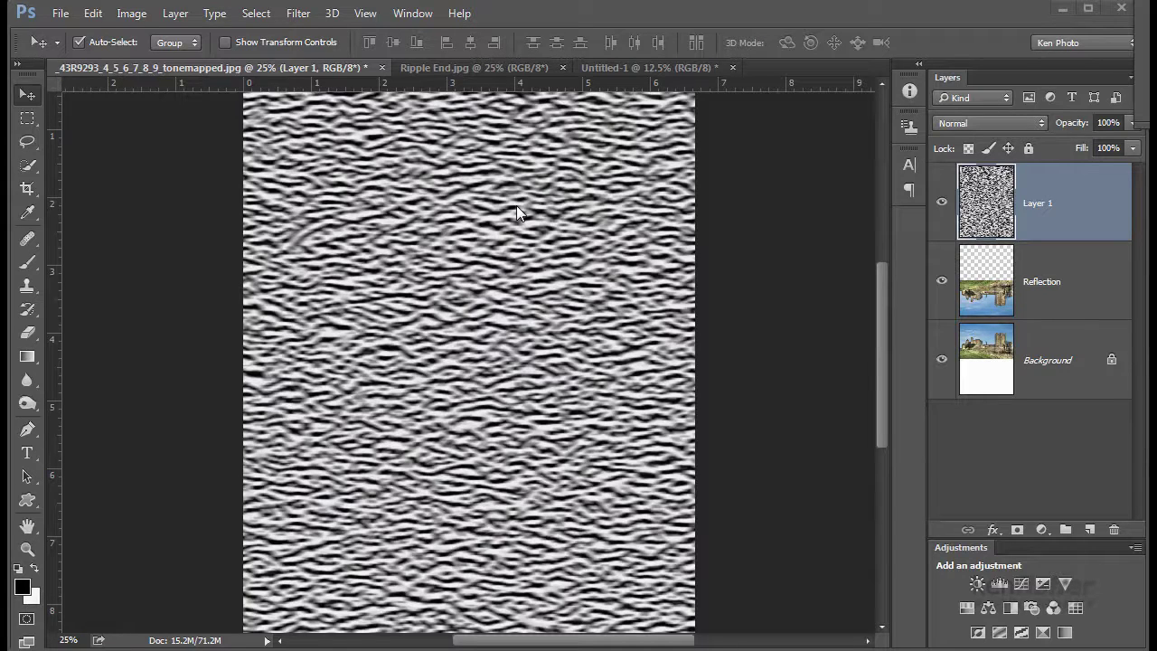
key(ctrl+t)
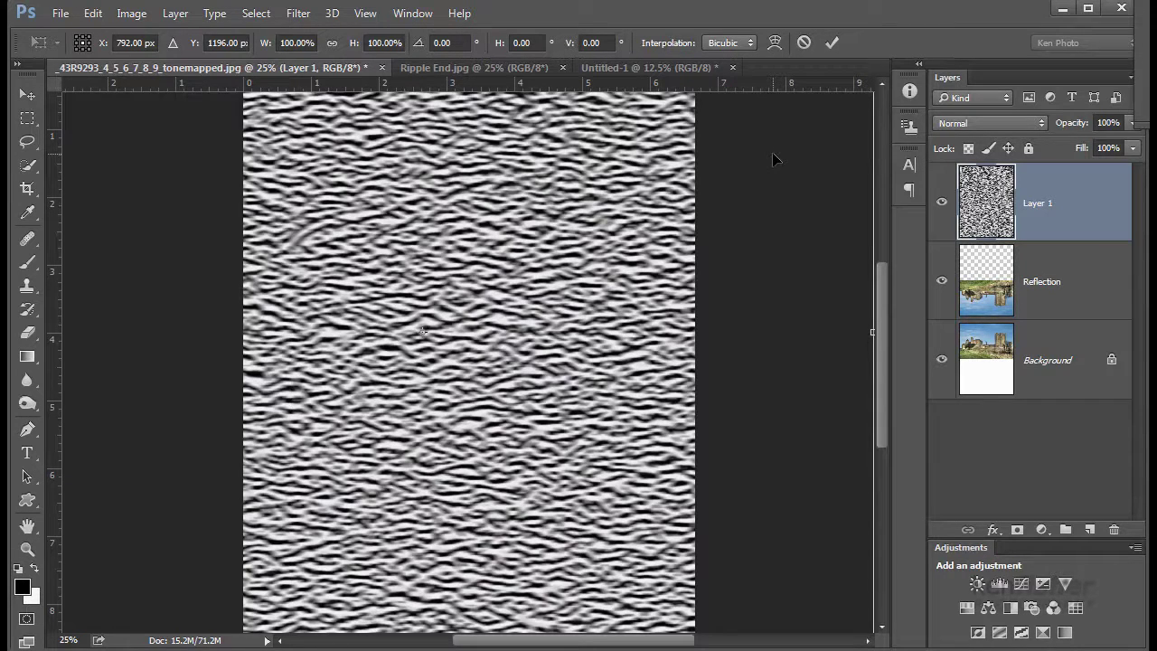
key(ctrl+minus)
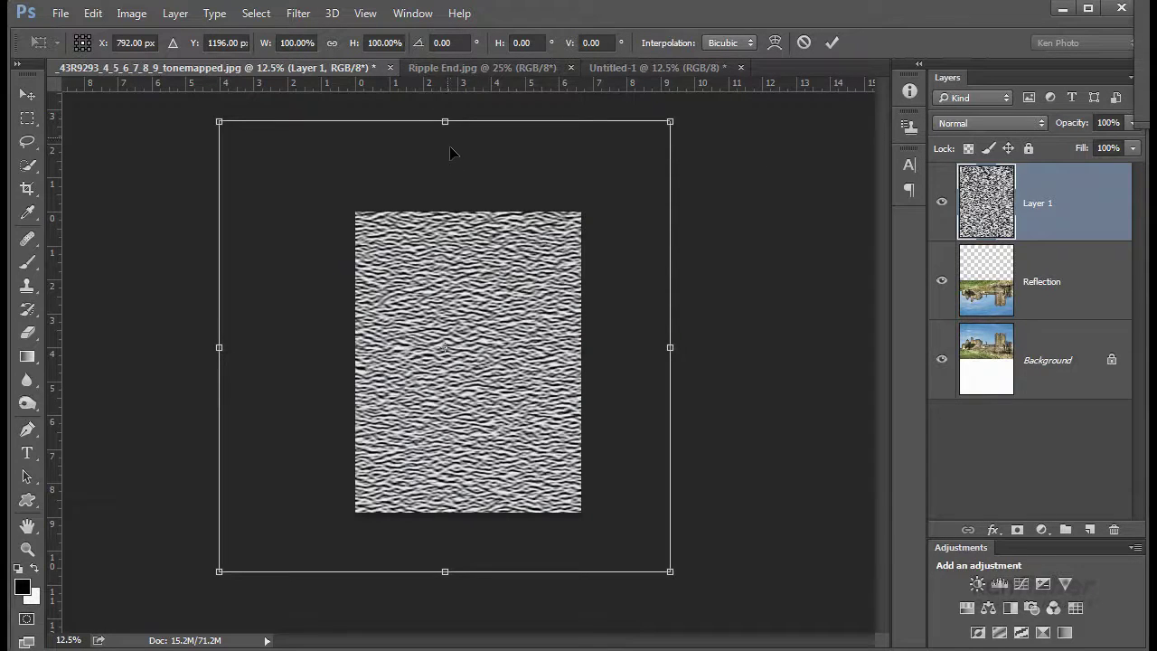
drag(453, 153, 474, 165)
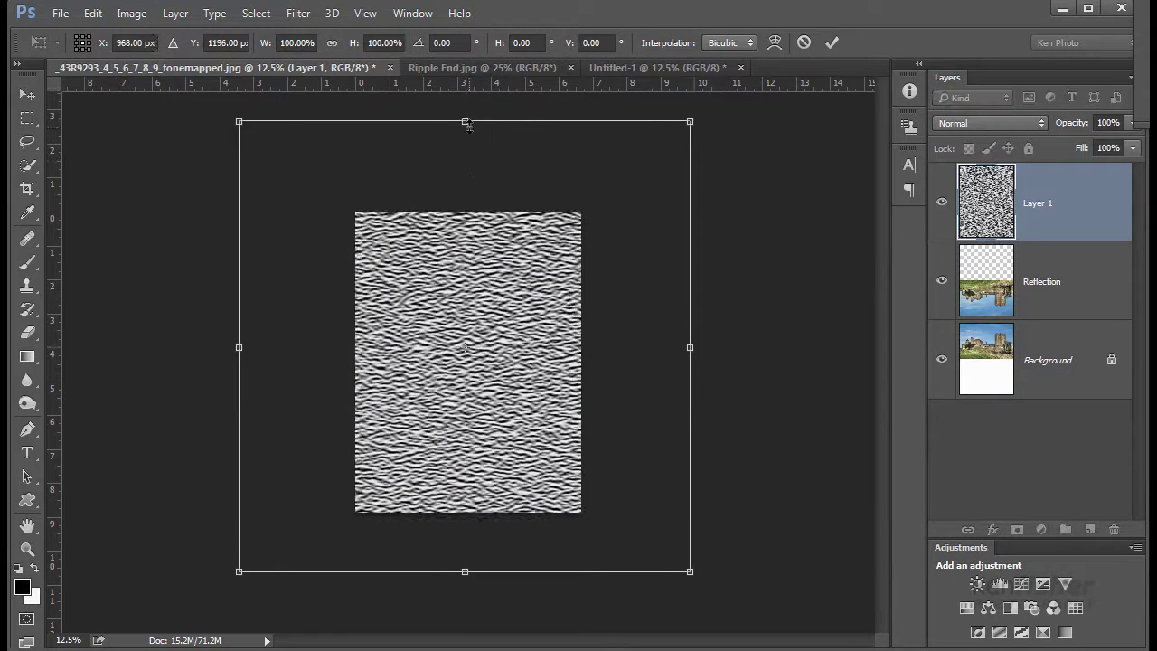
Step: Squash the ripple layer's top edge down to the castle join at about 46.6% height, and stretch its bottom corners far outward for perspective
drag(465, 123, 469, 365)
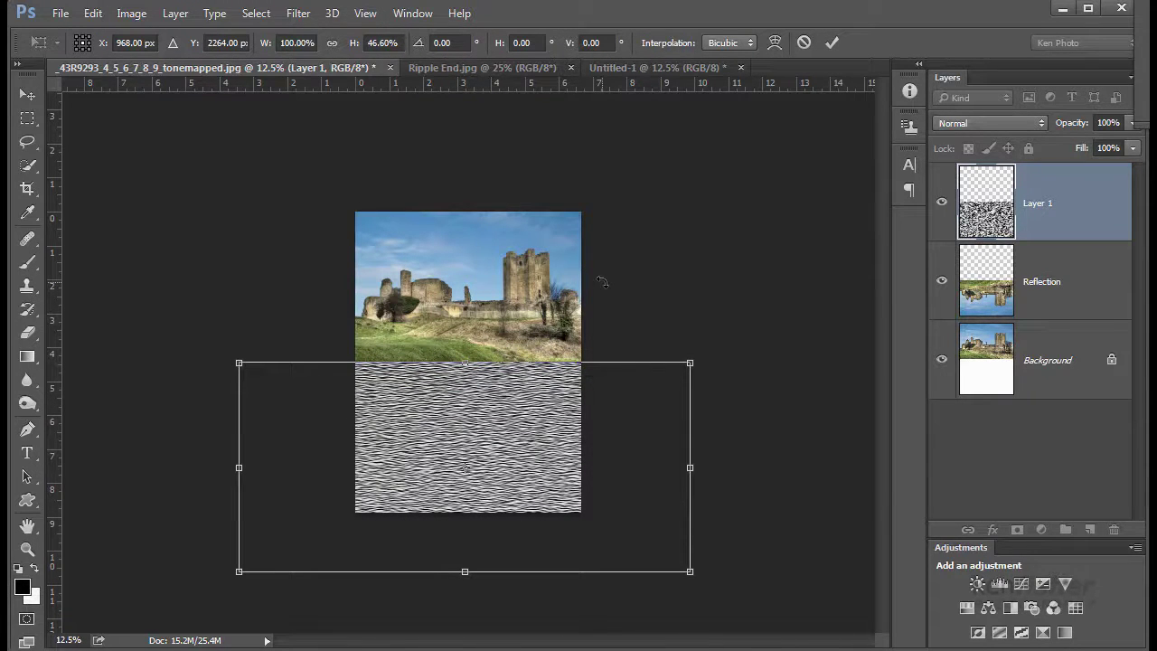
key(ctrl+minus)
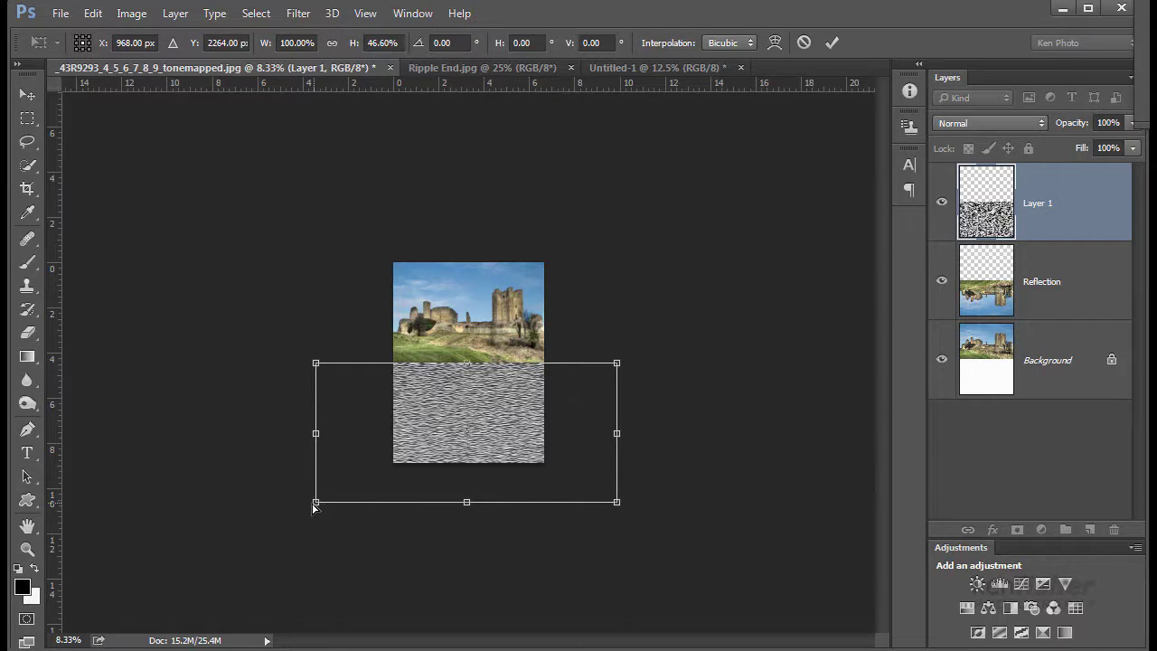
drag(314, 507, 101, 457)
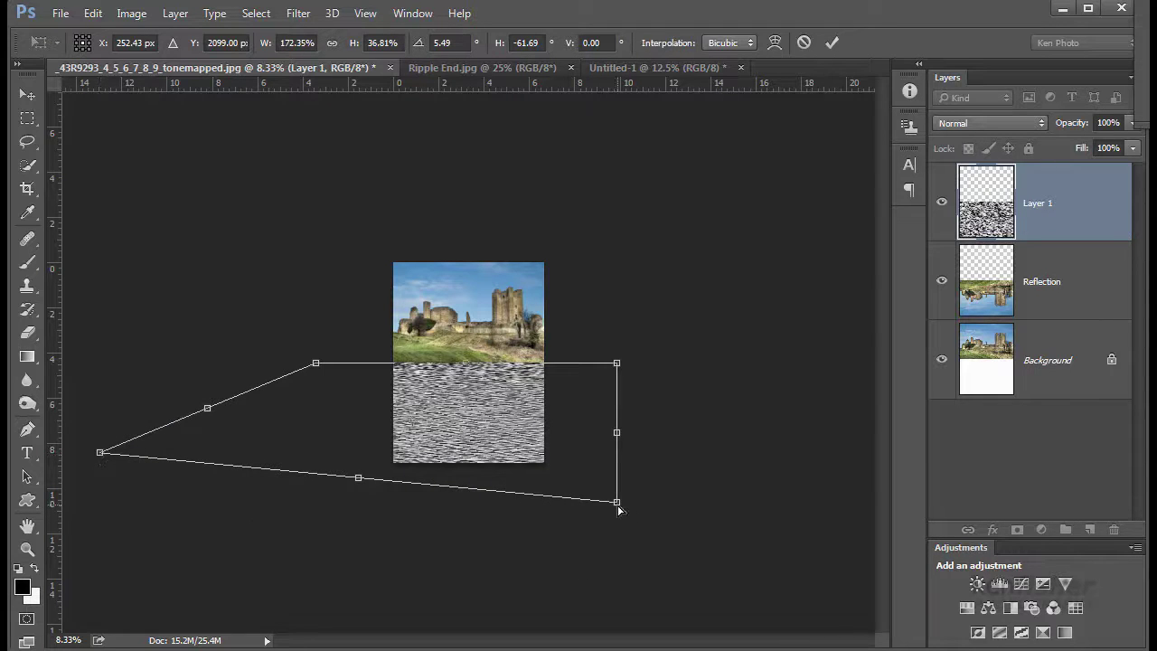
drag(618, 506, 848, 474)
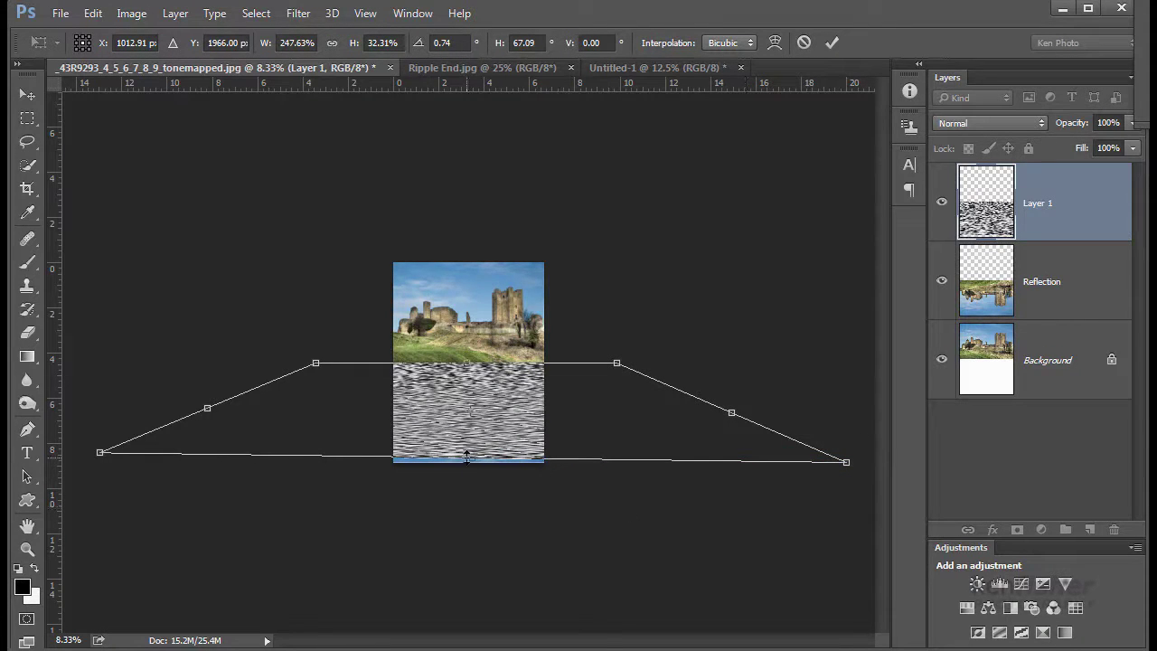
drag(473, 458, 471, 462)
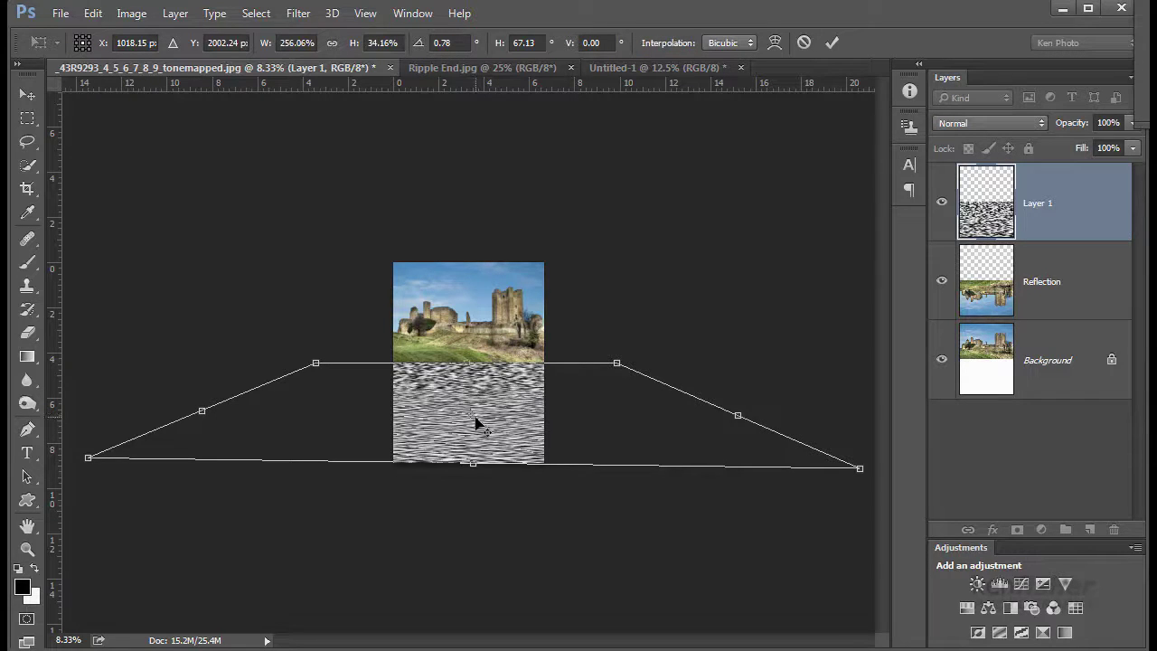
key(Return)
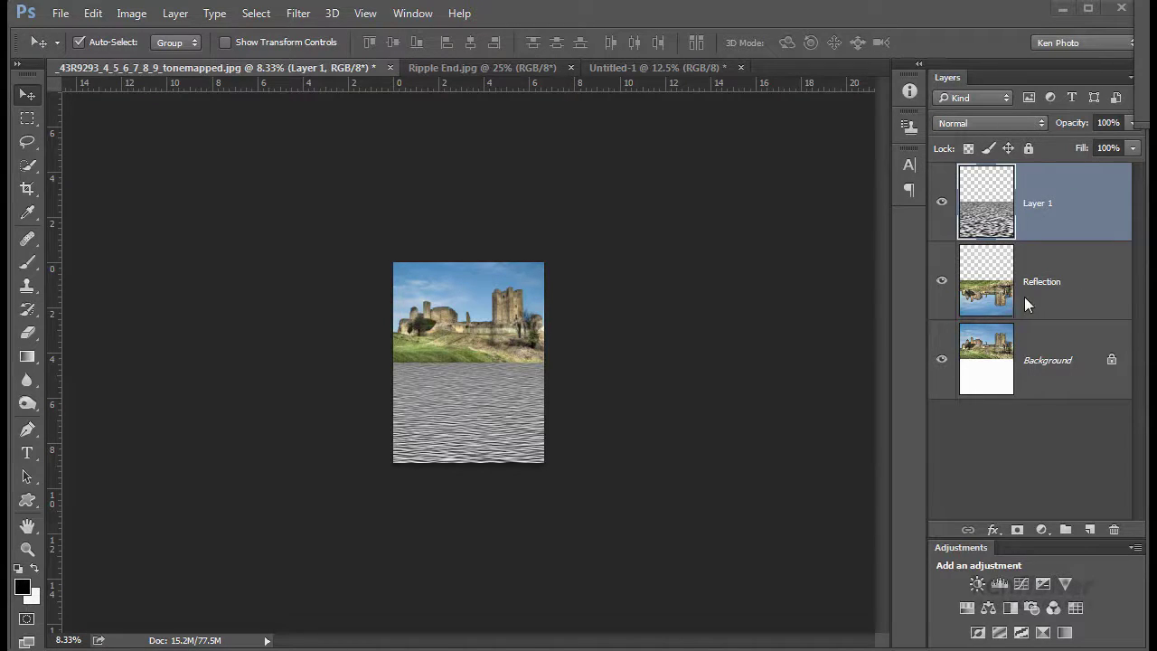
Step: Load the Reflection layer's outline as a selection and copy that area of the ripple layer to a new layer
key(ctrl)
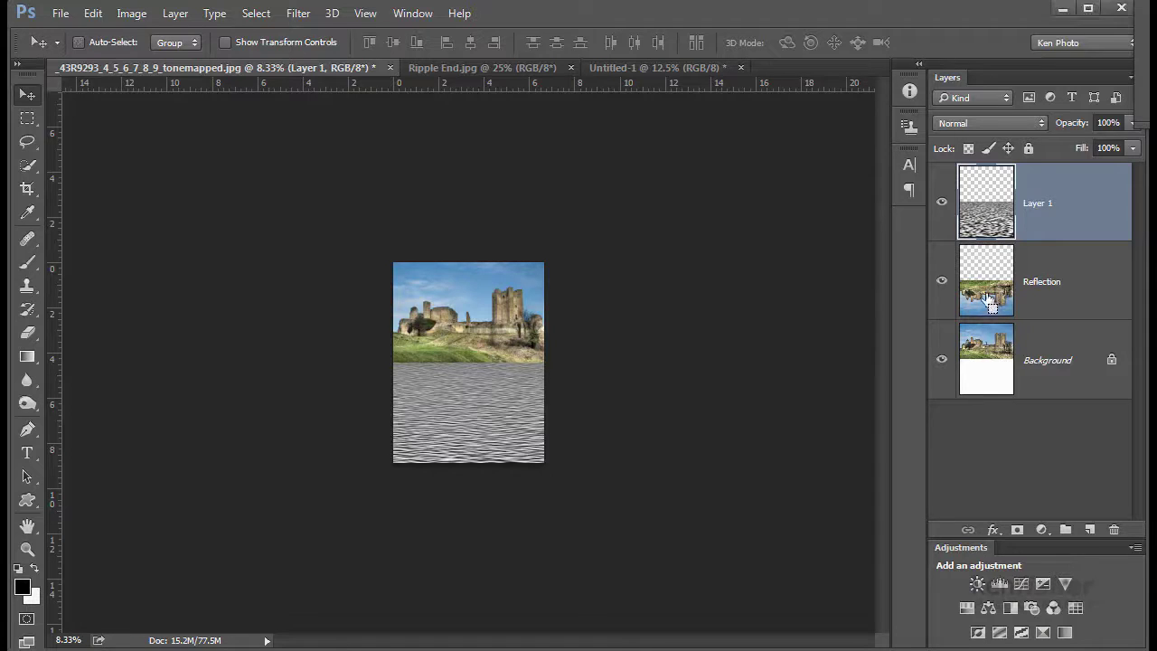
ctrl+click(990, 303)
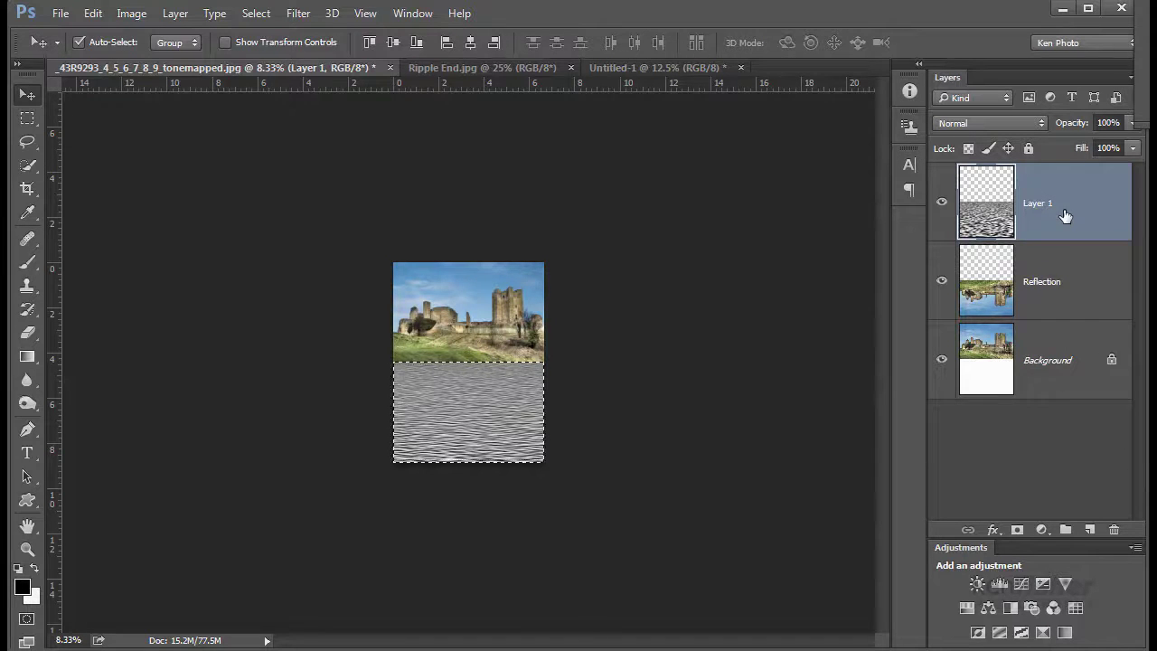
key(ctrl+j)
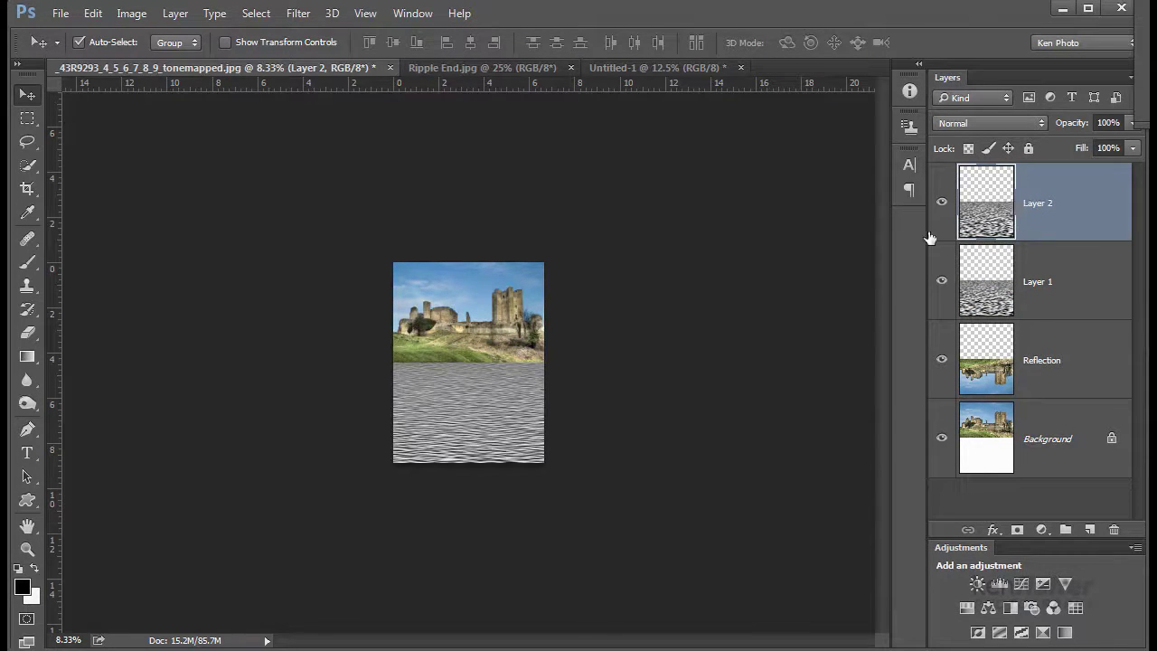
Step: Rename the top layer as texture and delete the uncropped ripple layer, Layer 1, beneath it
double_click(1037, 204)
text(texture)
key(Return)
click(1079, 294)
drag(1079, 303, 1112, 530)
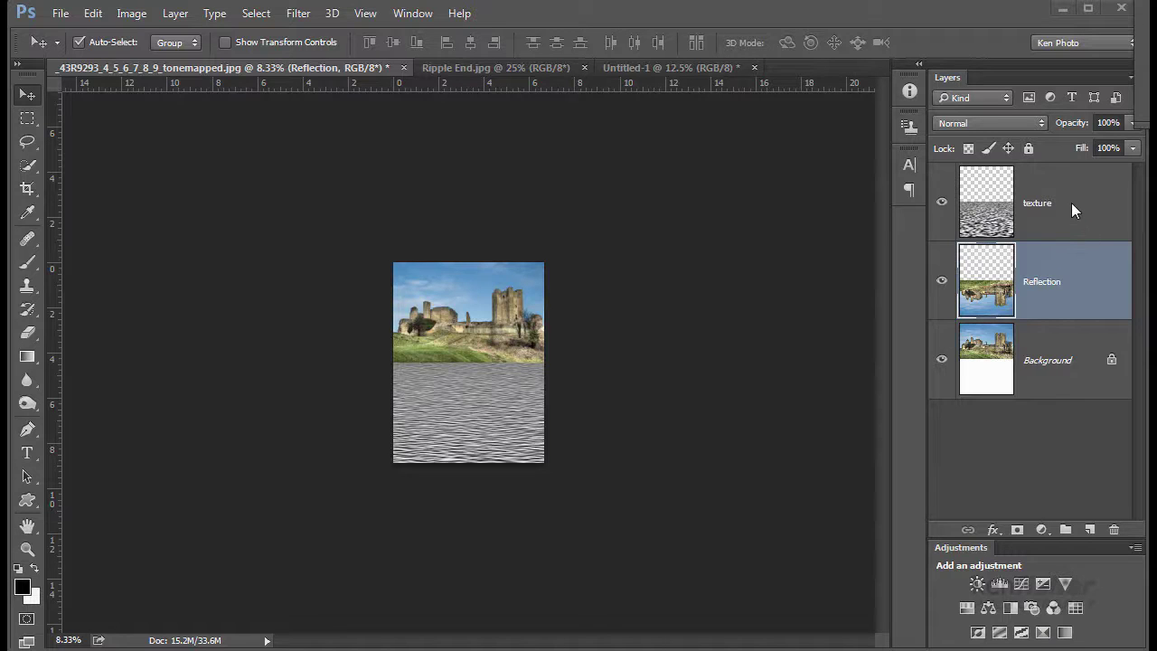
Step: Duplicate the texture layer into a new document named waves, keeping the layer name texture
click(1071, 205)
right_click(1070, 205)
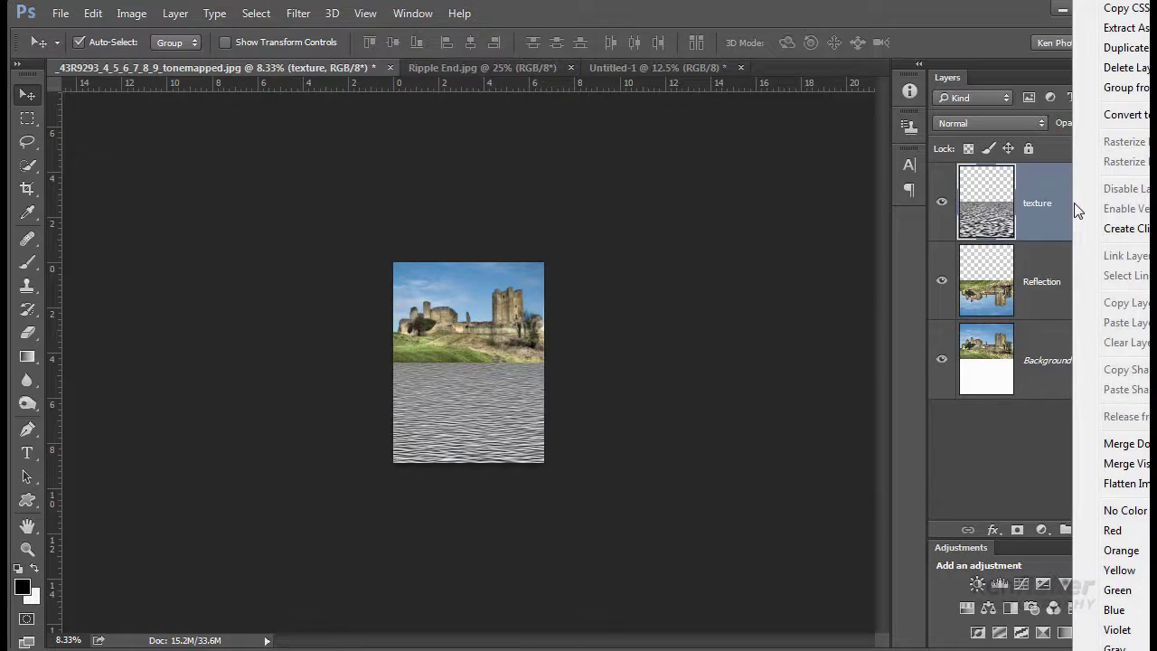
click(1125, 48)
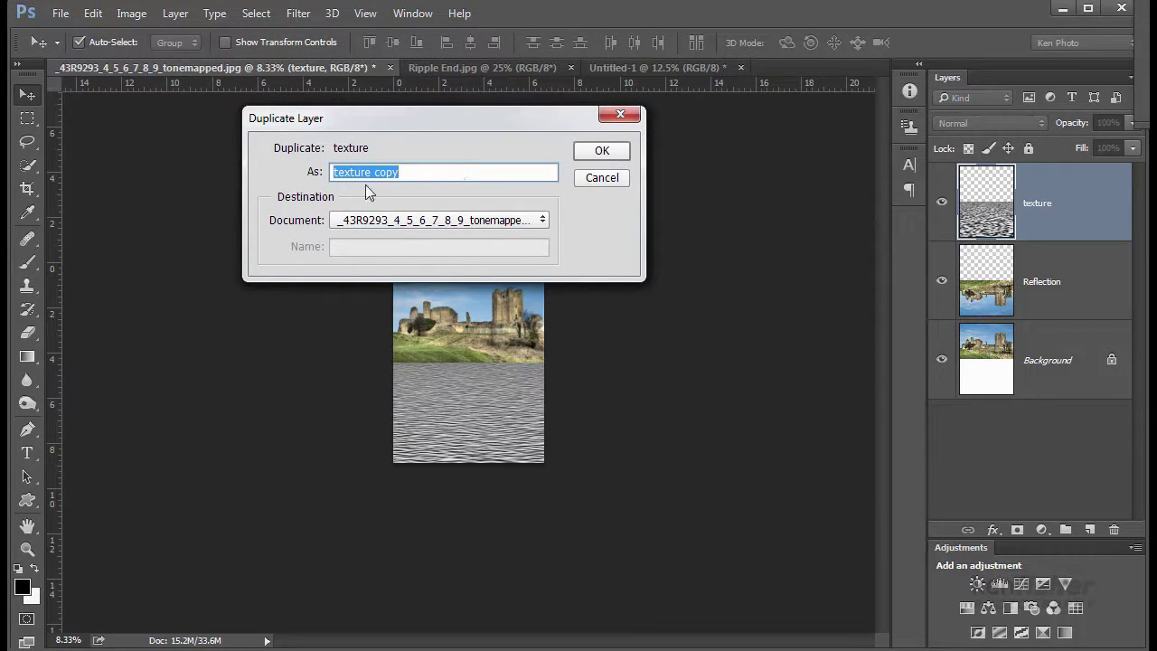
click(543, 221)
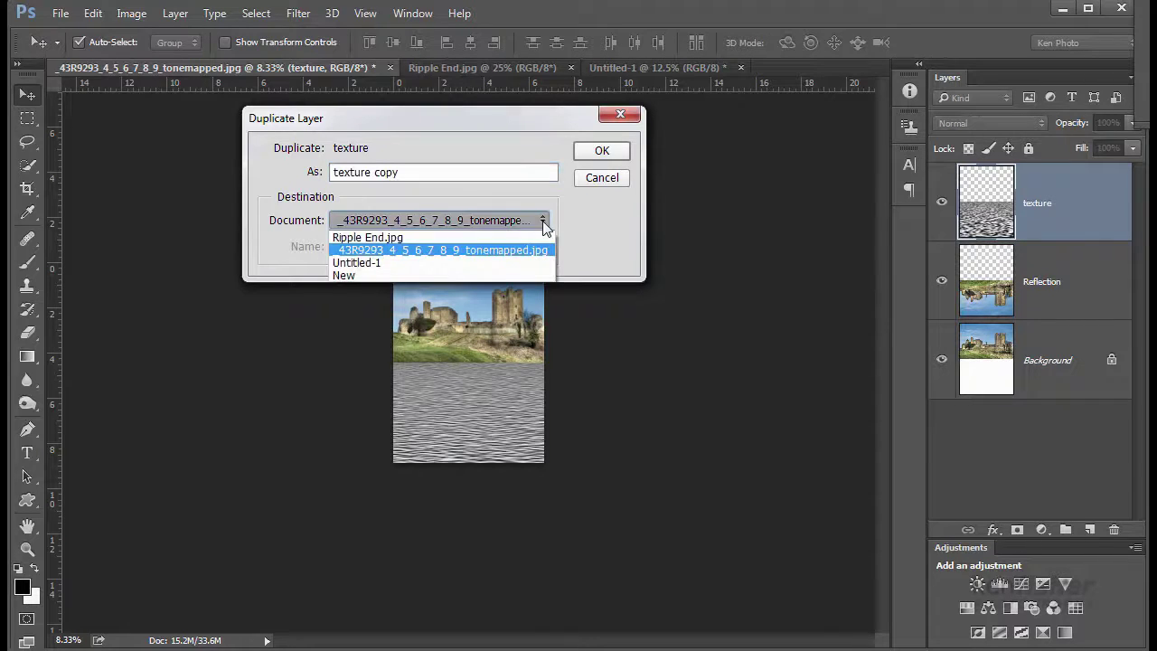
click(374, 274)
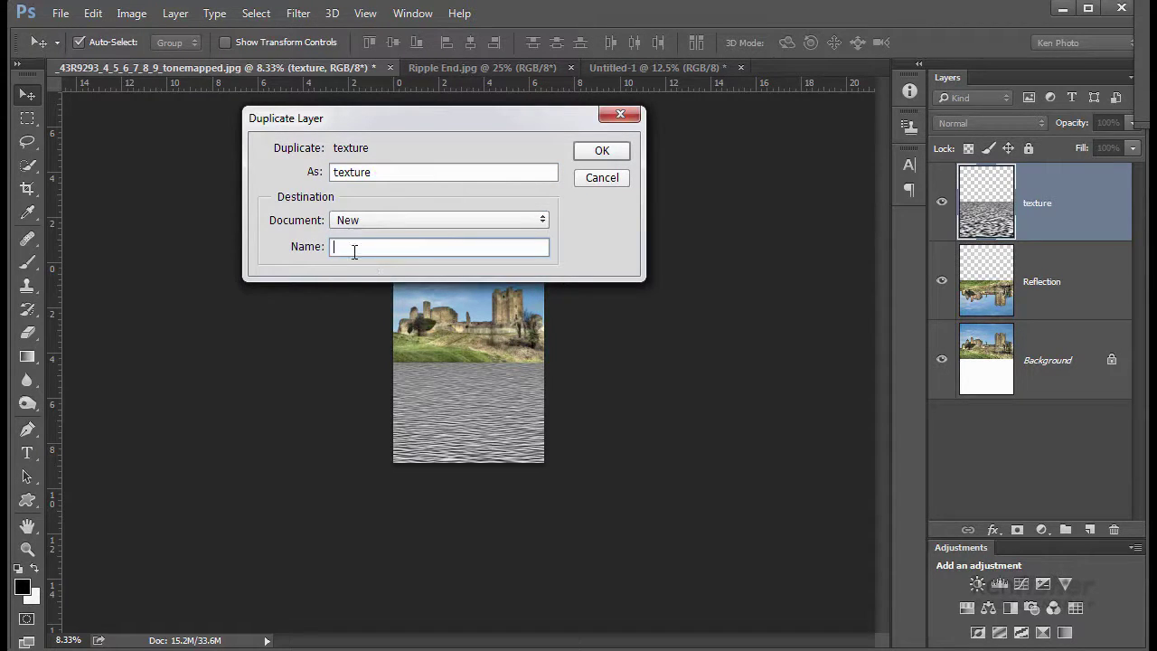
text(R)
key(BackSpace)
text(waves)
click(601, 154)
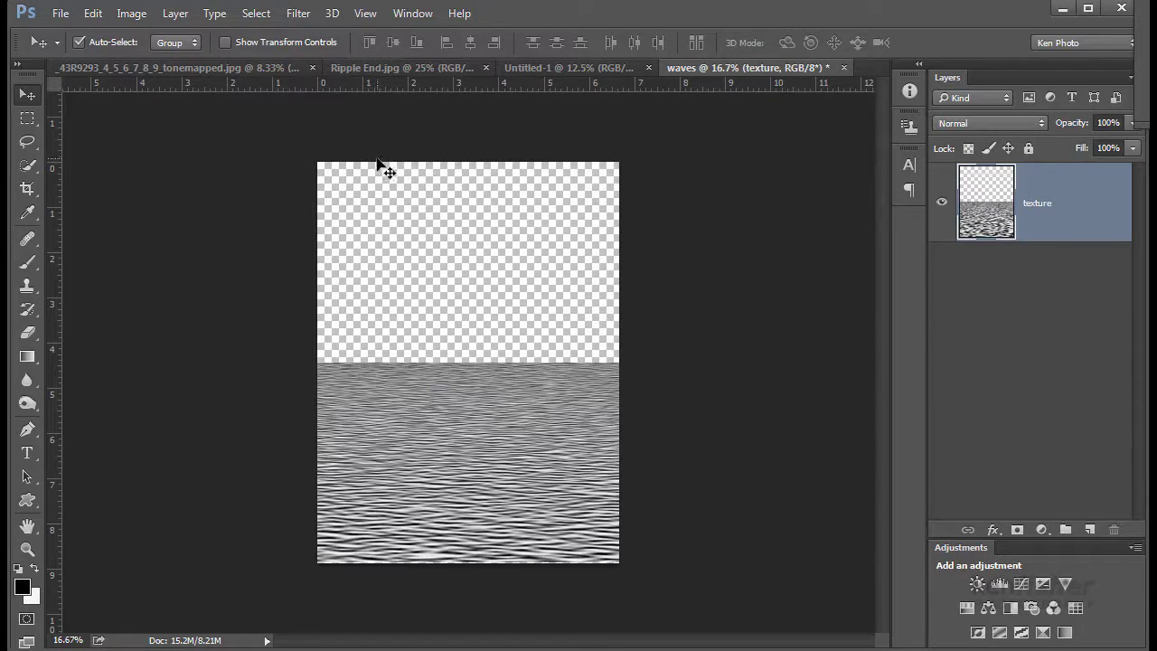
Step: Trim the waves document based on transparent pixels, trimming away all four sides
click(131, 17)
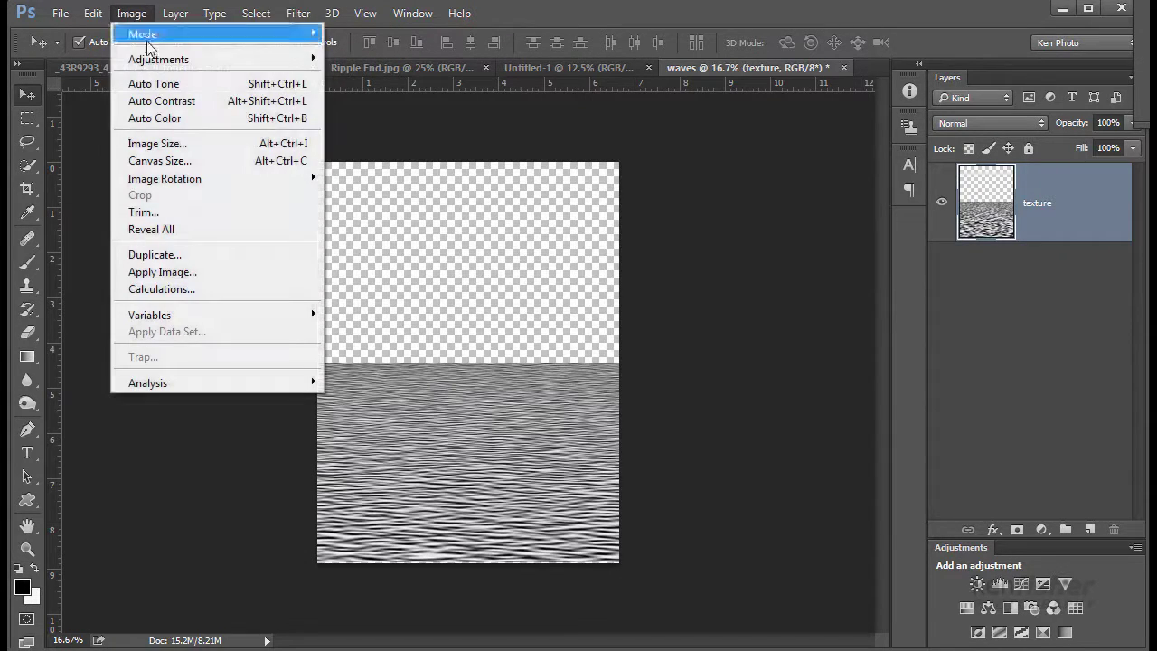
click(178, 213)
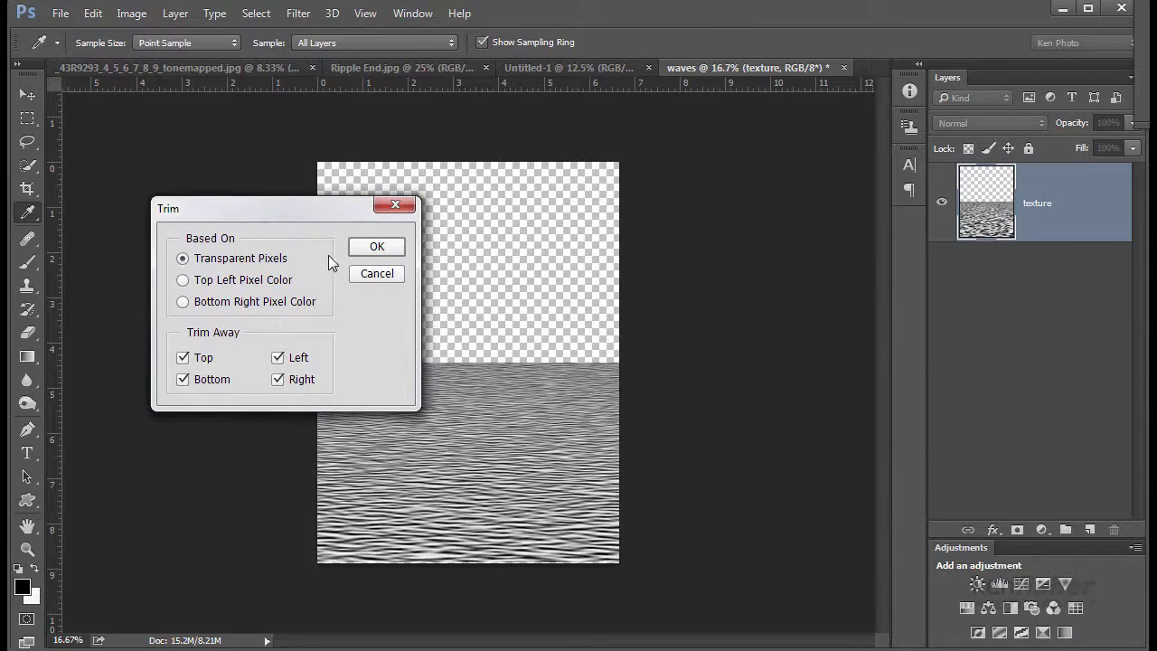
click(377, 250)
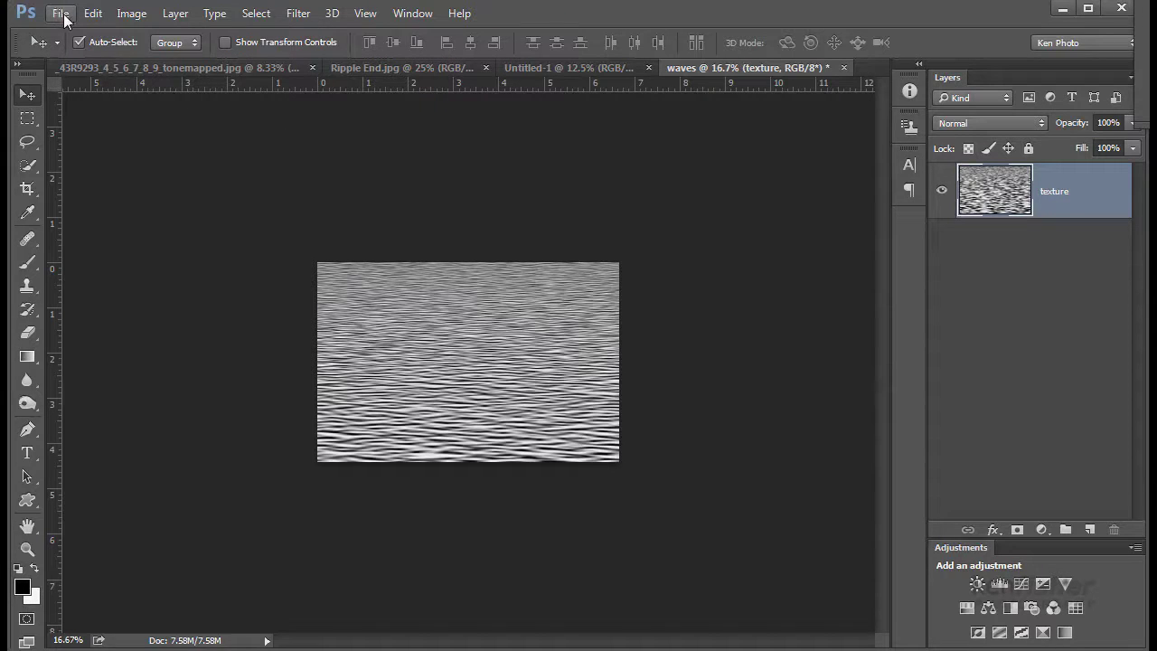
Step: Save the trimmed document to the Desktop as waves in Photoshop PSD format and close it
click(62, 14)
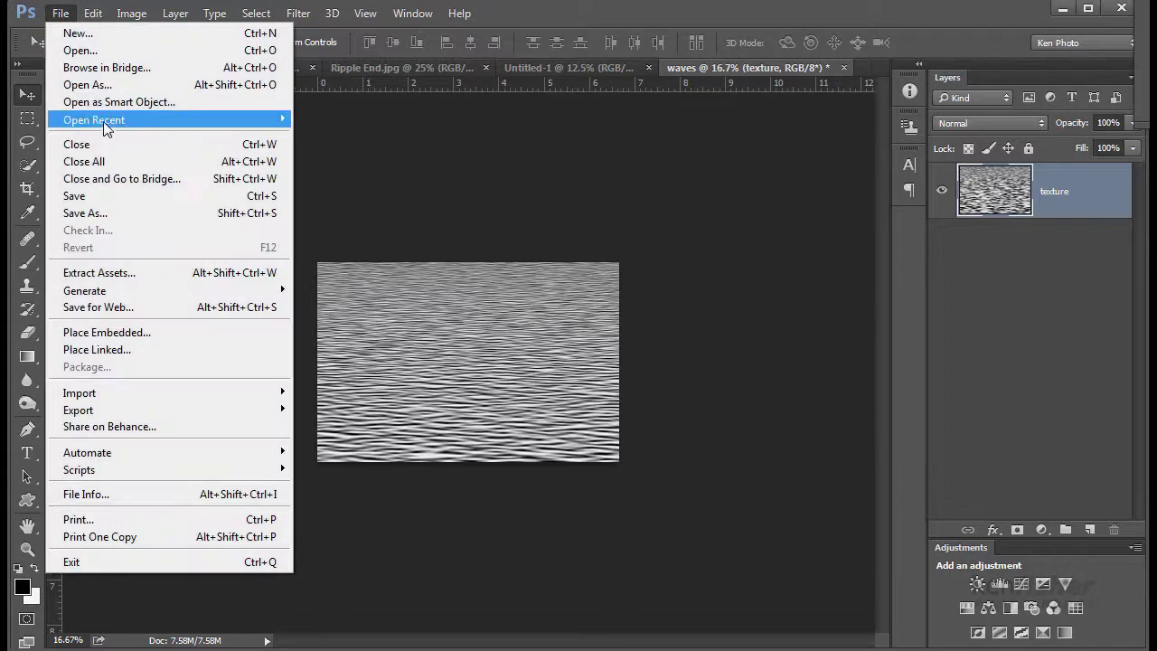
click(101, 213)
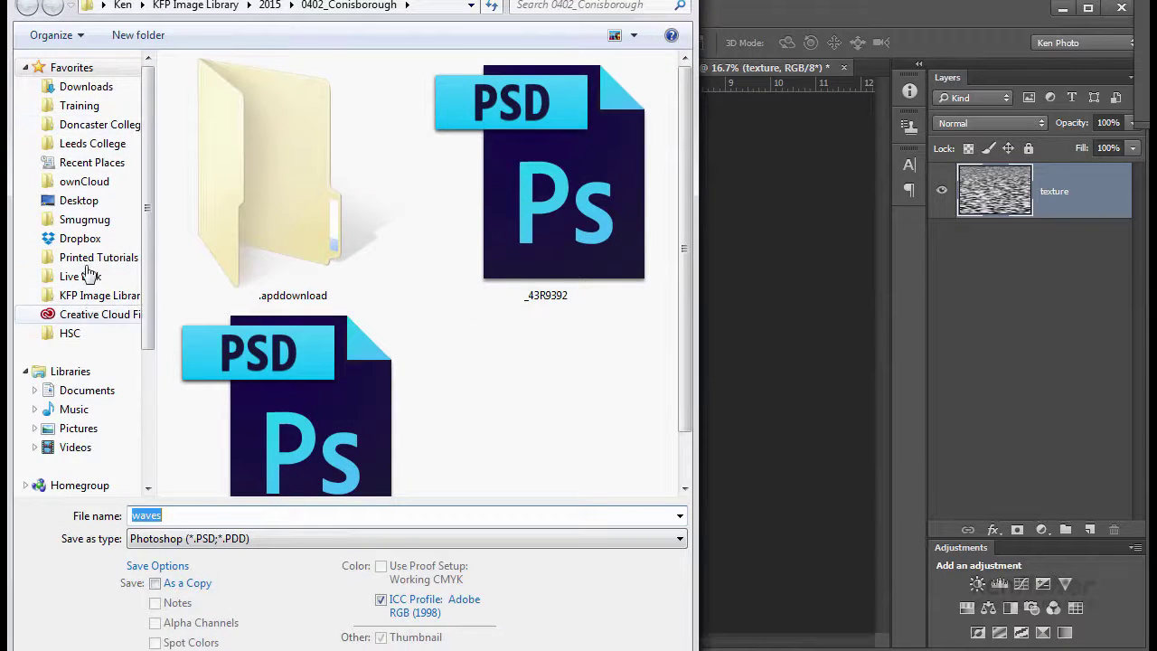
click(80, 203)
click(168, 516)
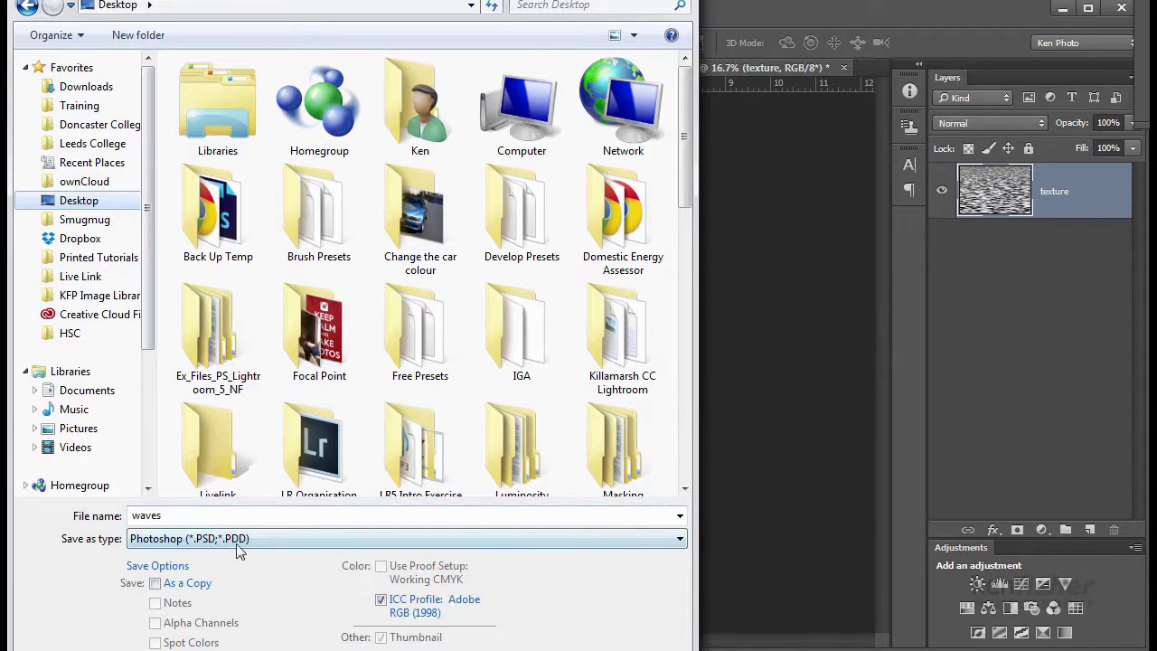
key(Return)
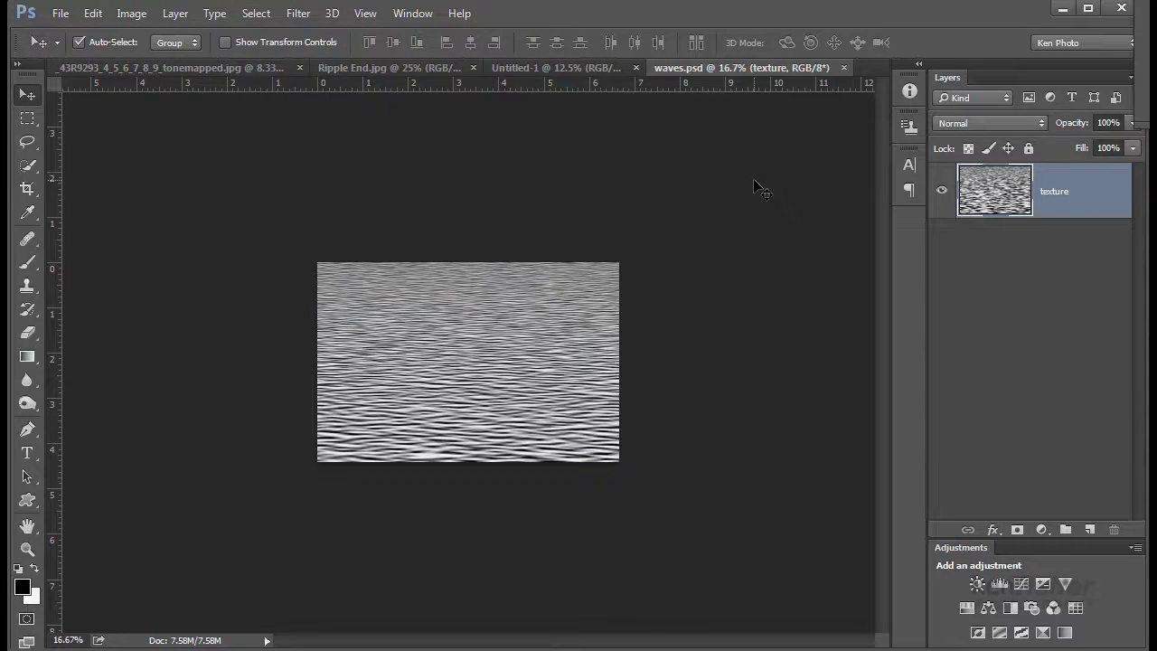
click(844, 69)
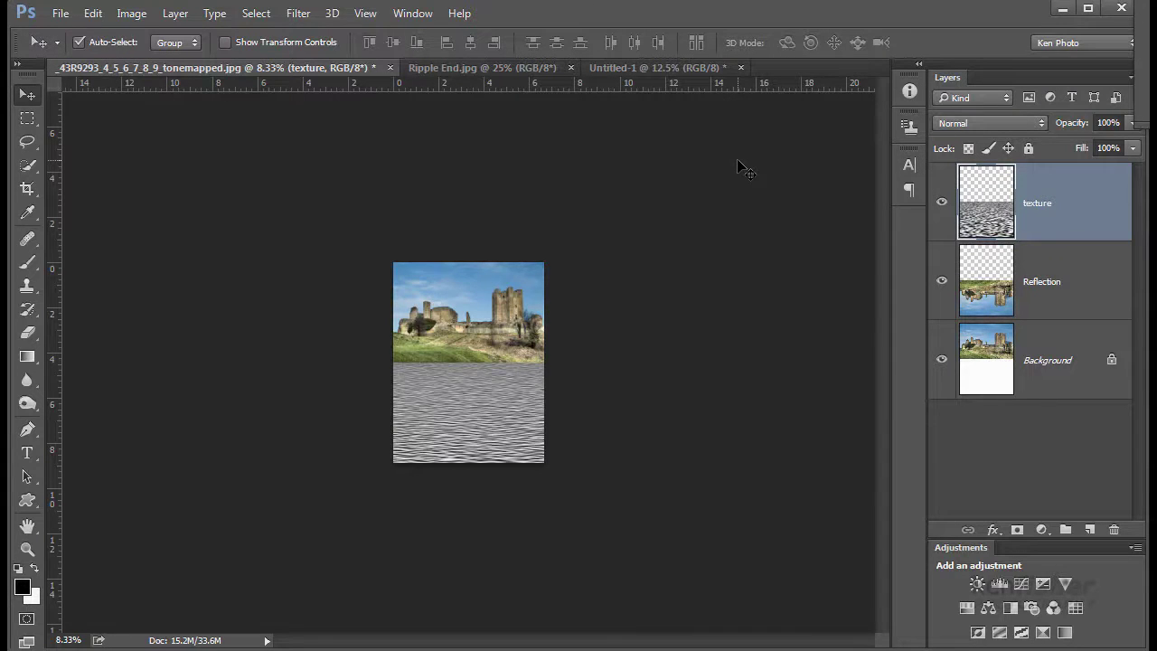
Step: Hide the texture layer and convert the Reflection layer to a smart object
click(942, 204)
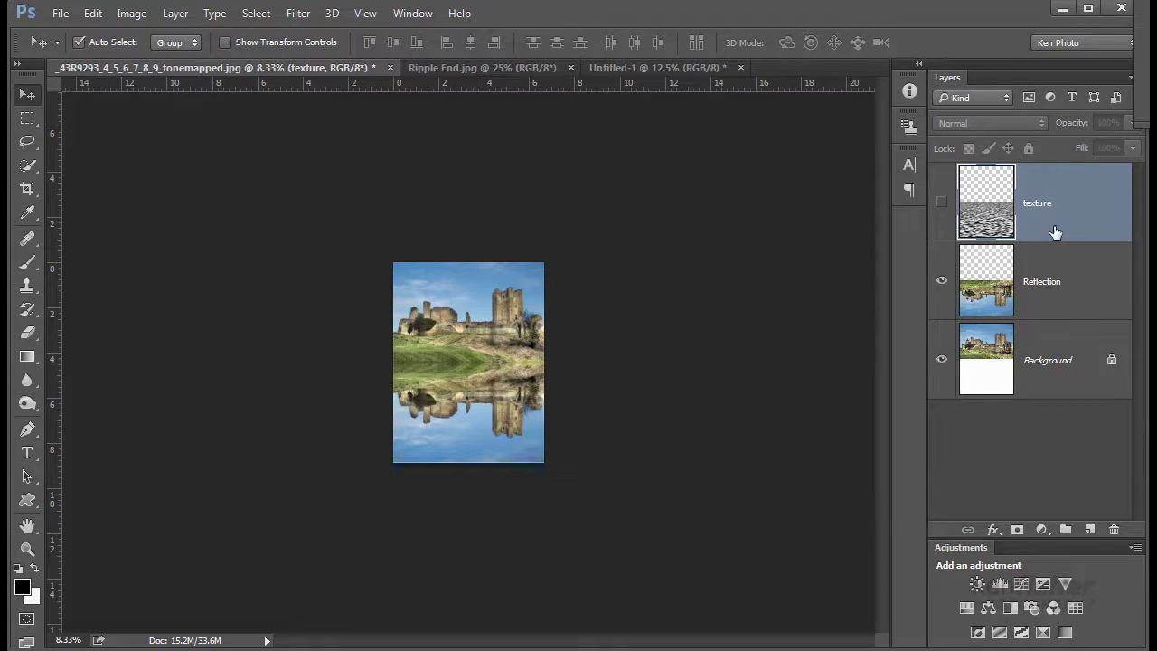
click(1066, 297)
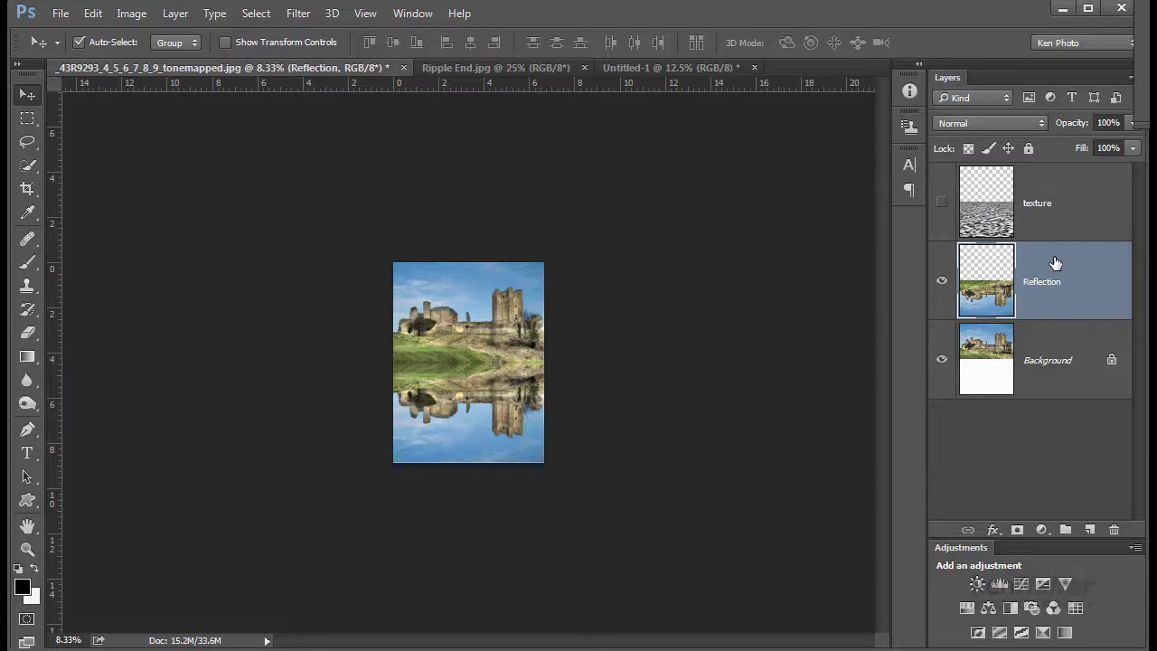
right_click(1080, 264)
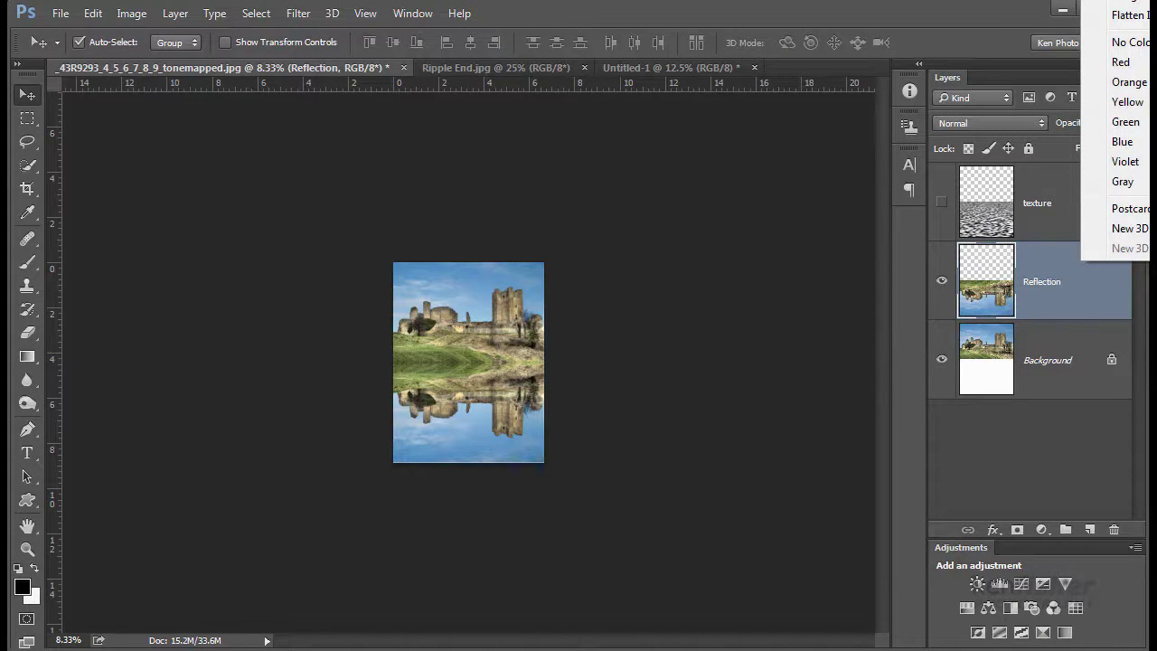
click(1129, 1)
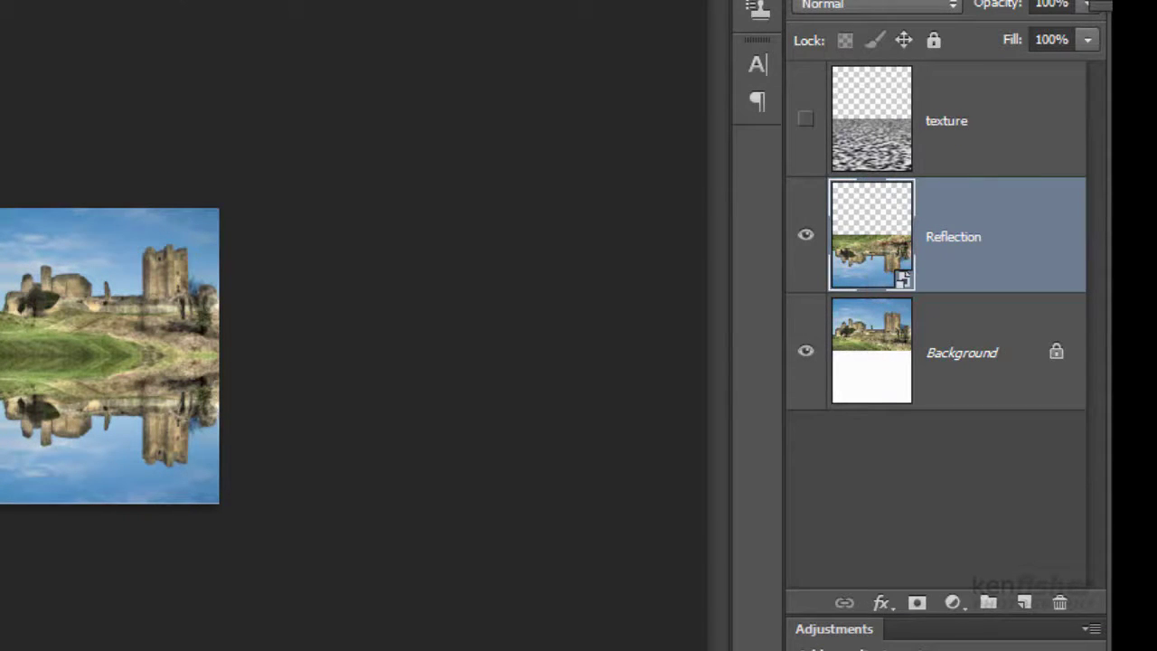
Step: Open the Filter Gallery for the Reflection smart object and choose the Glass filter
key(alt+t)
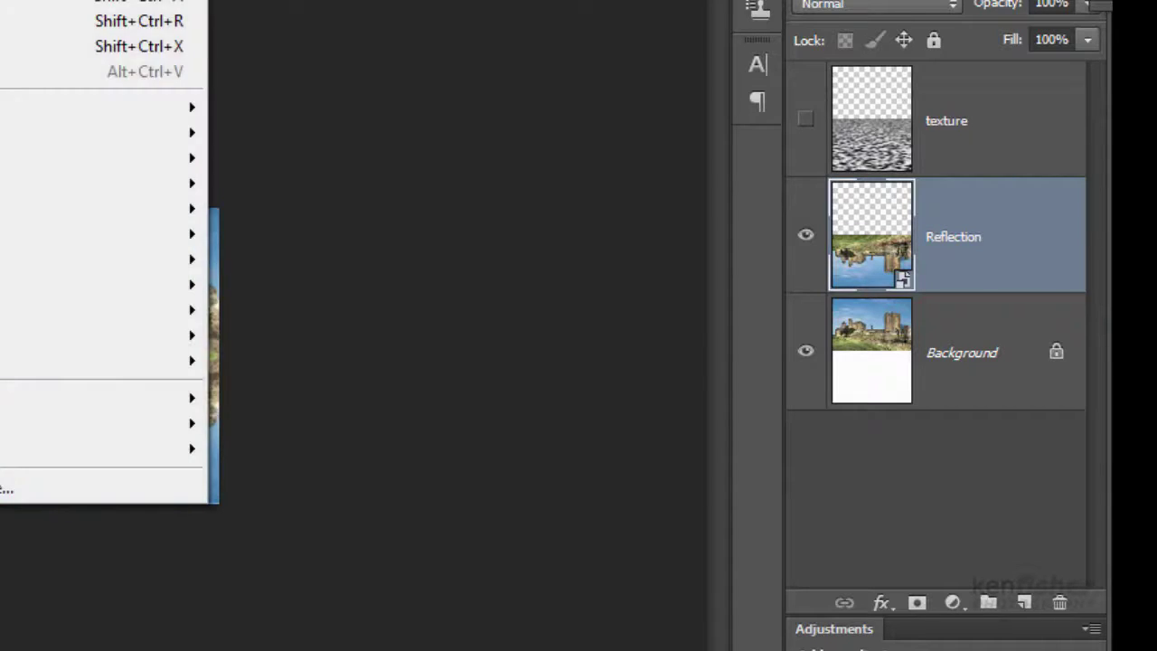
key(Escape)
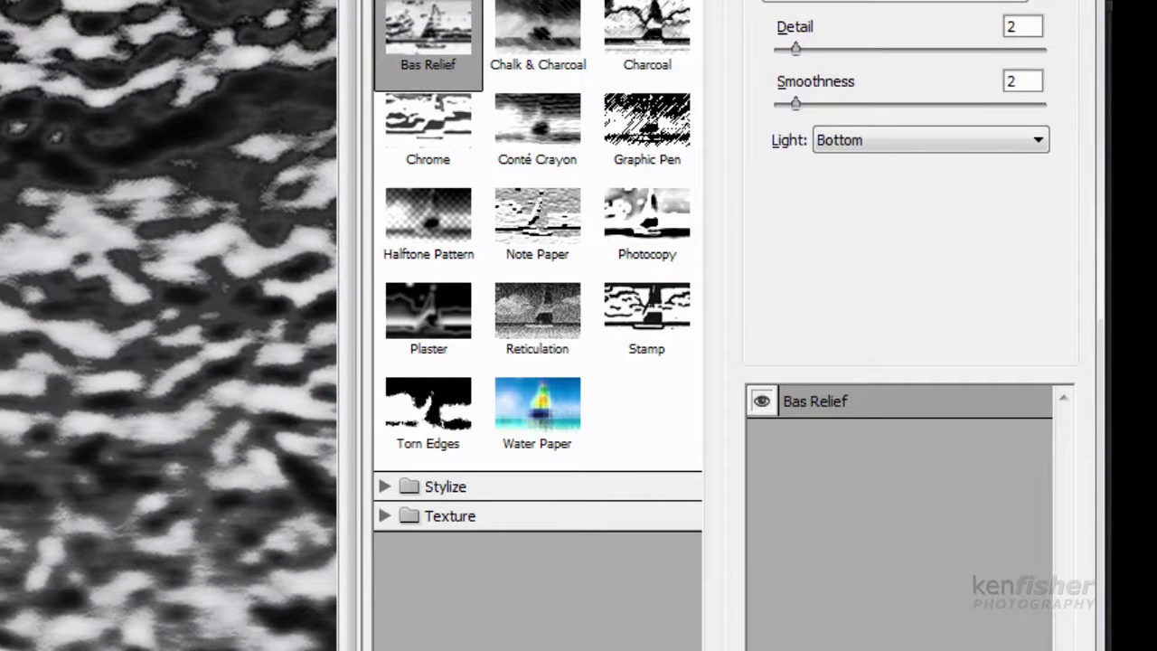
scroll(537, 325, up, 1)
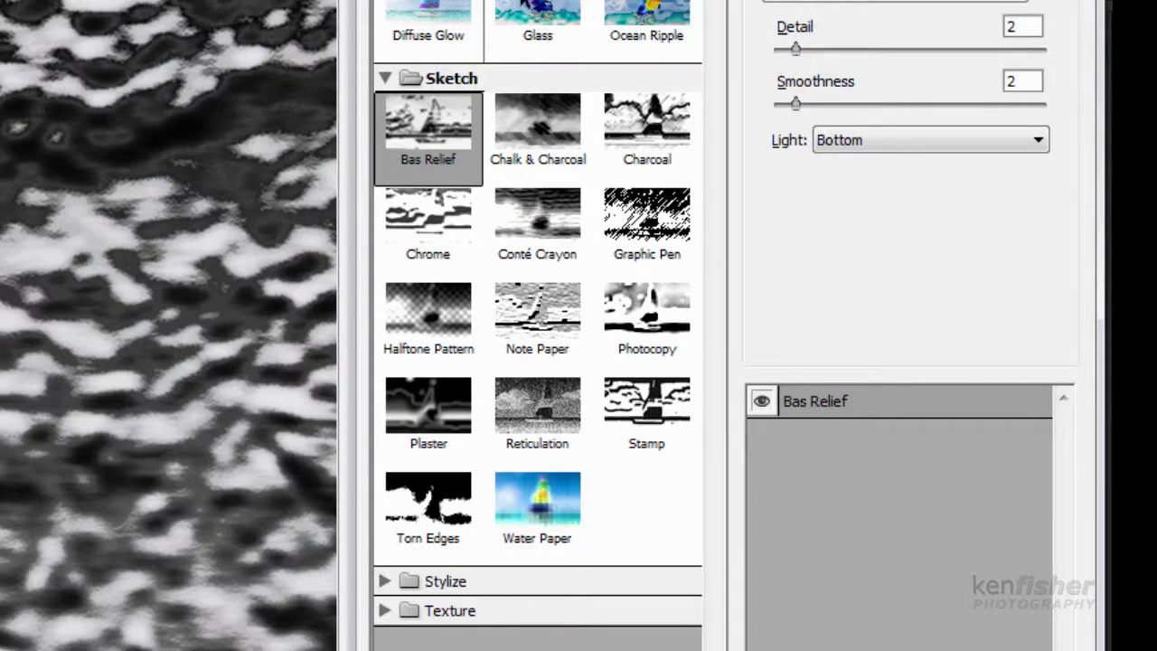
click(539, 11)
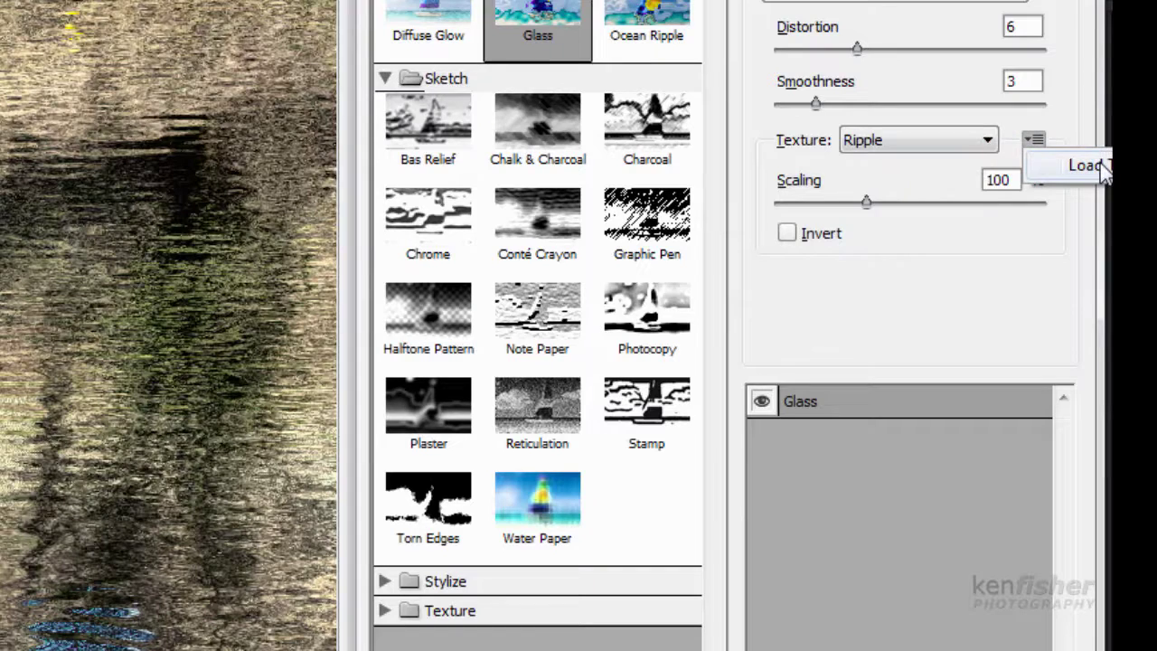
Step: Load waves.psd from the Desktop as the Glass texture and apply the filter with Distortion 6, Smoothness 3 and Scaling 100%
click(1101, 165)
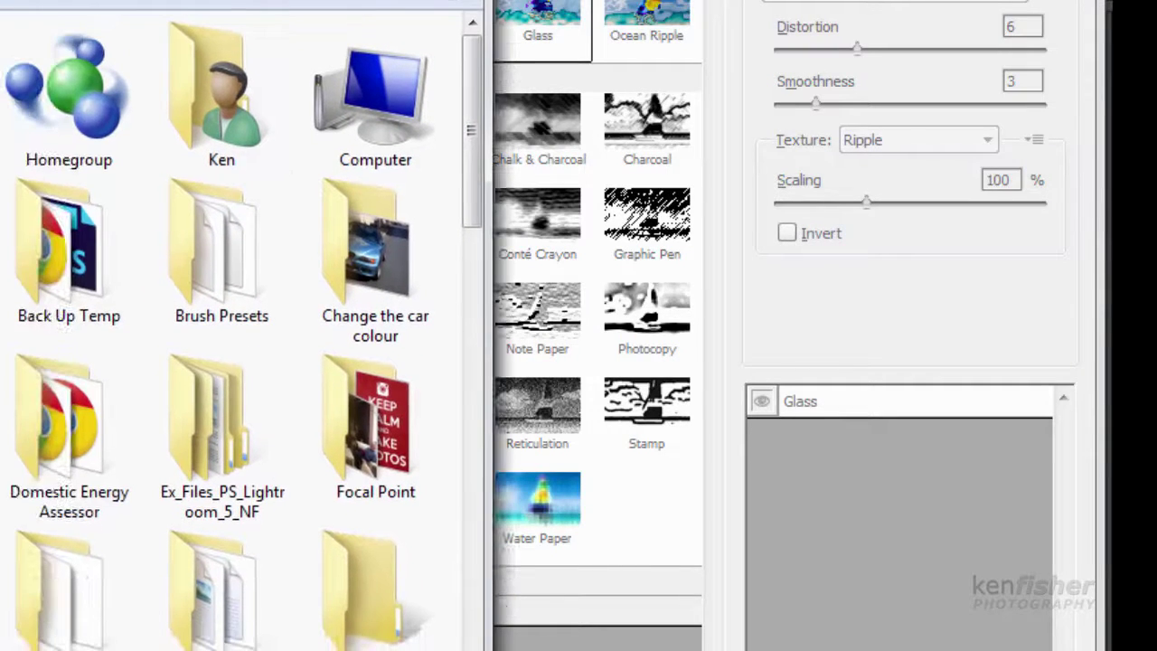
drag(465, 118, 477, 487)
scroll(194, 452, down, 4)
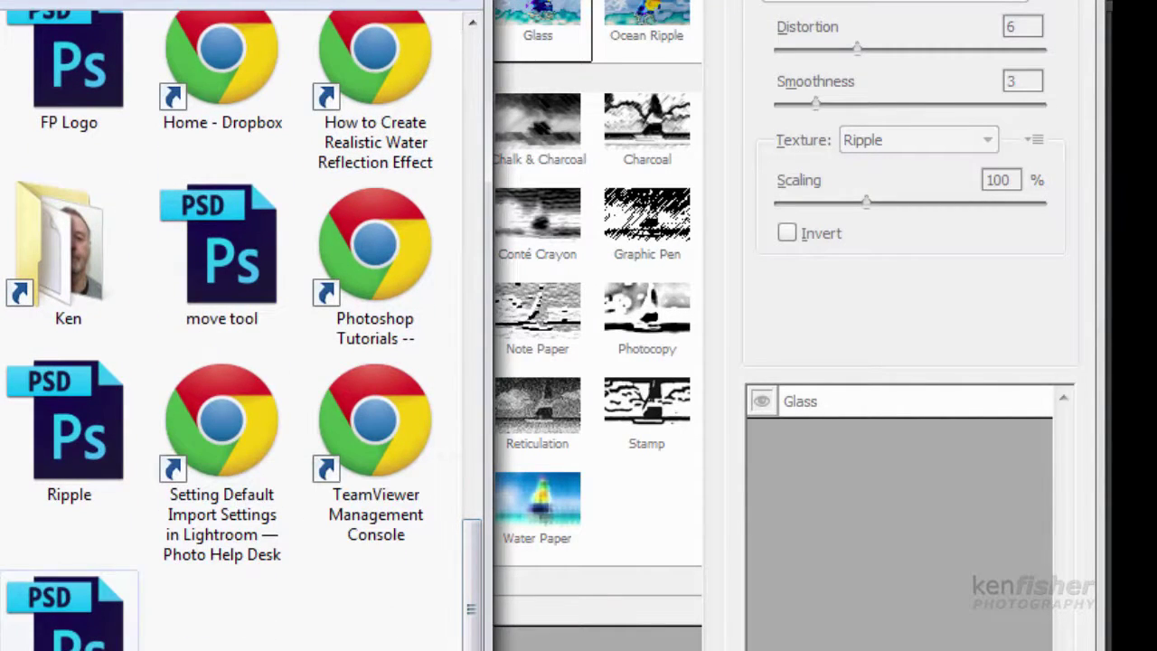
click(71, 639)
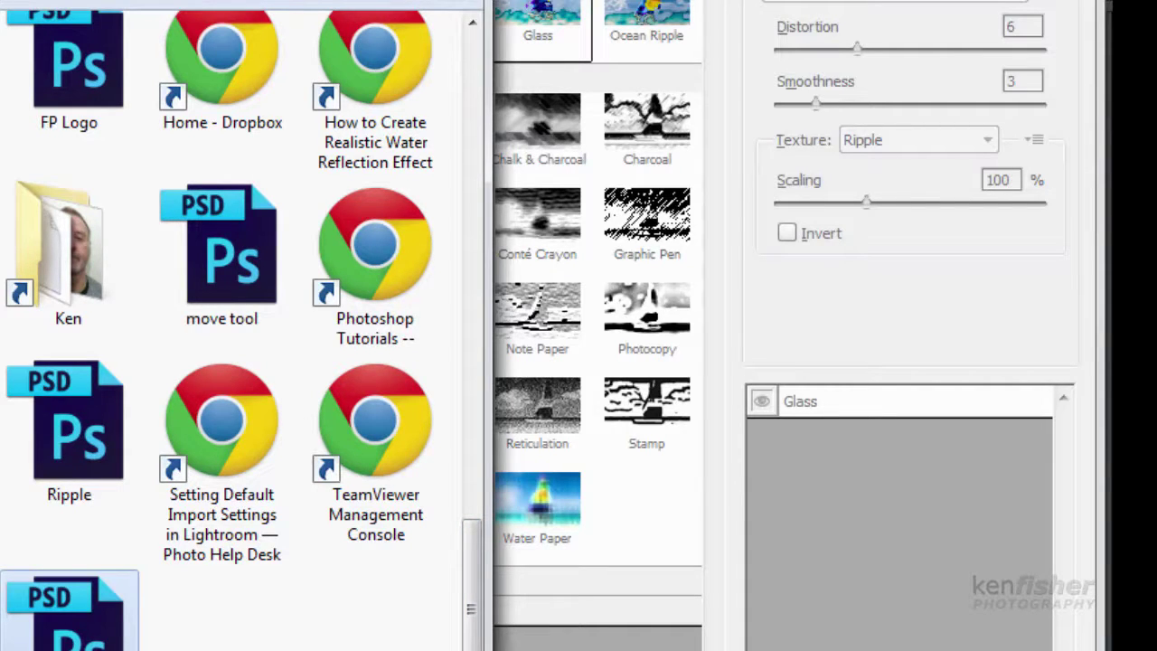
key(Return)
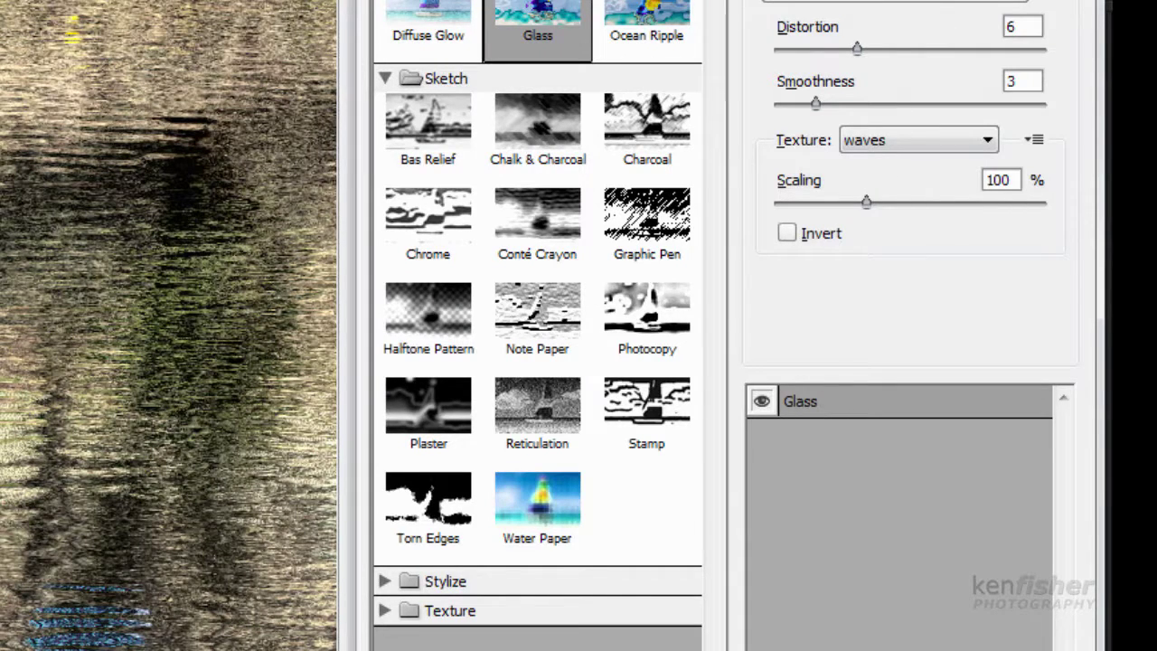
click(945, 2)
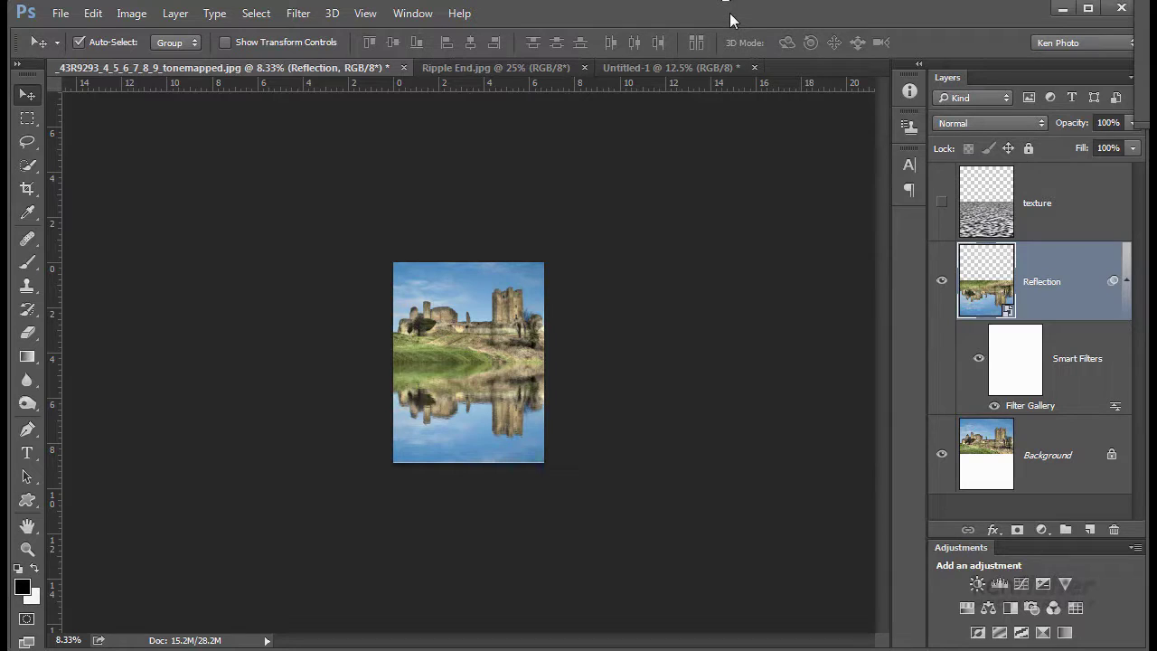
Step: Make the texture layer visible again and set its blend mode to Soft Light
key(ctrl+plus)
key(ctrl+plus)
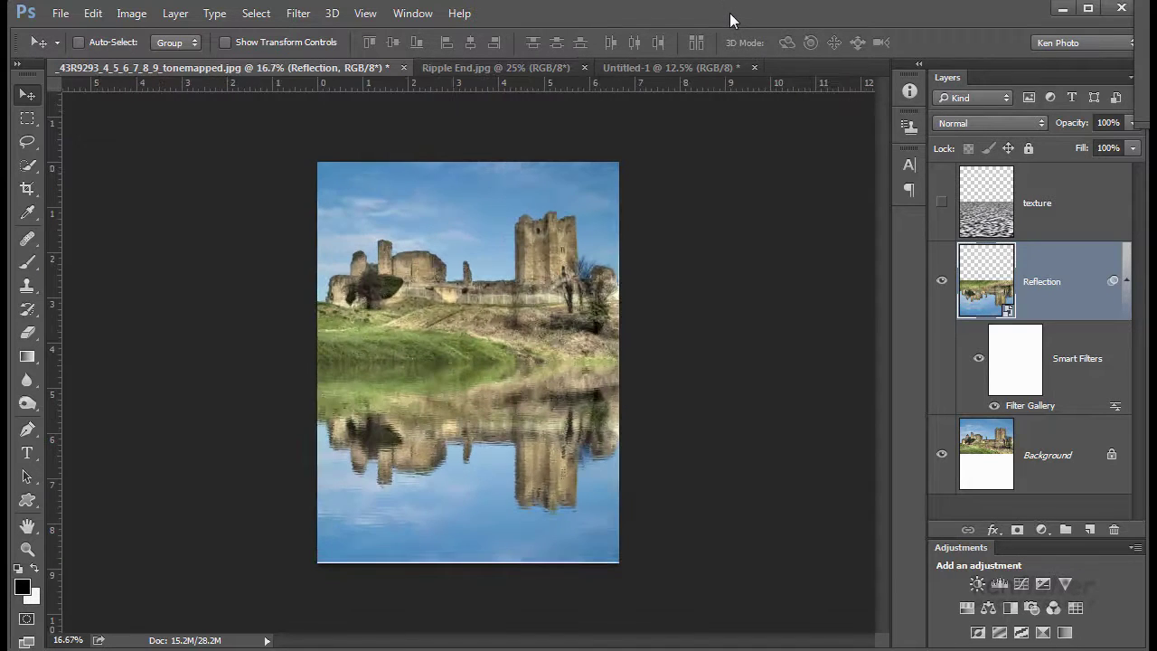
key(ctrl+plus)
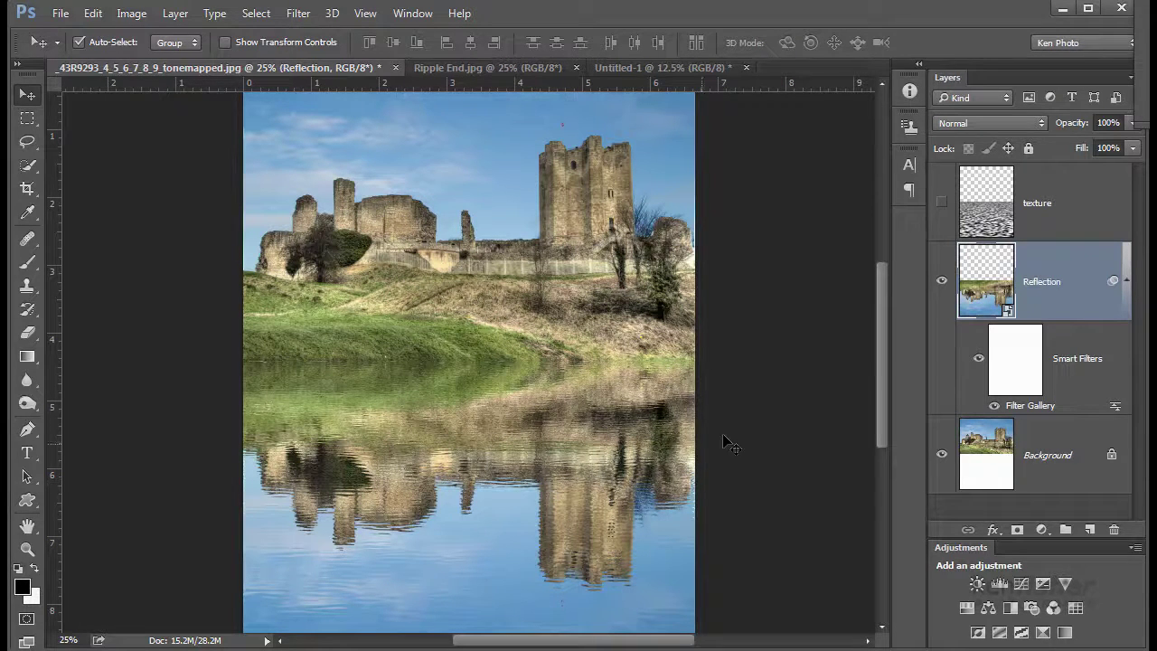
click(941, 206)
click(1066, 210)
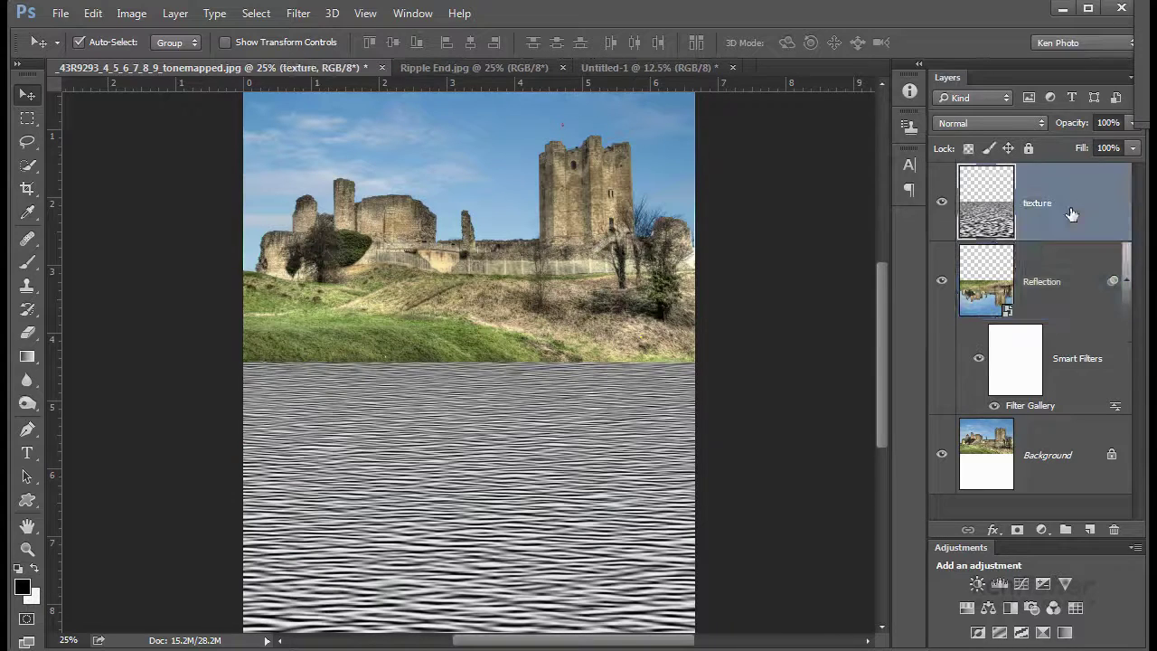
click(1041, 122)
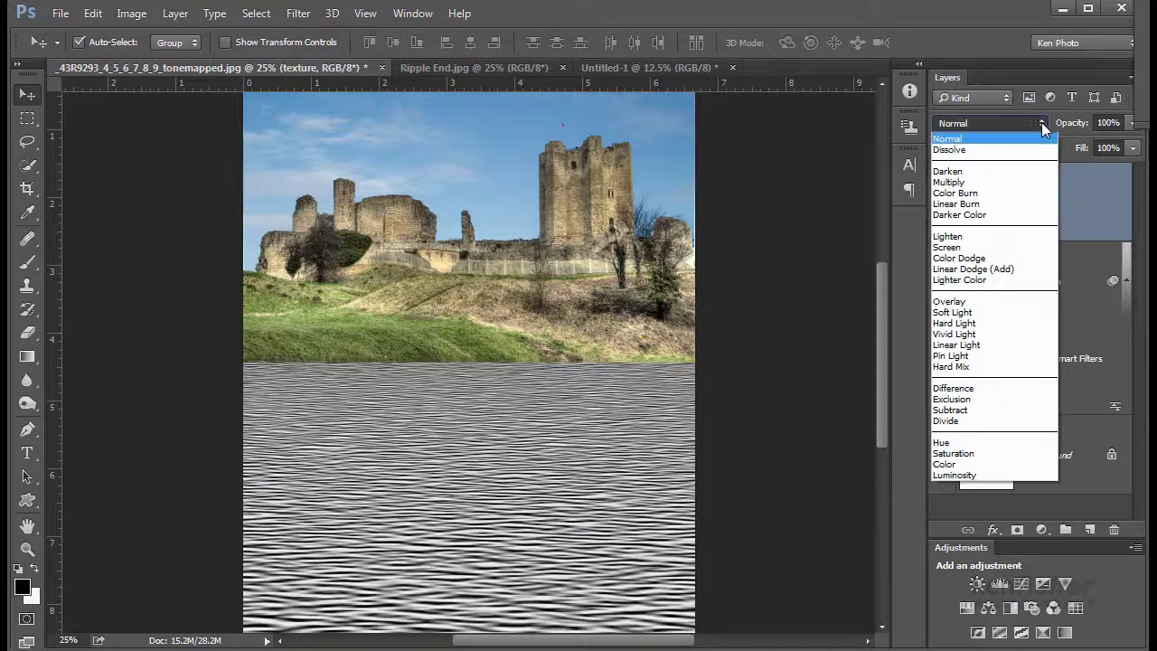
click(961, 314)
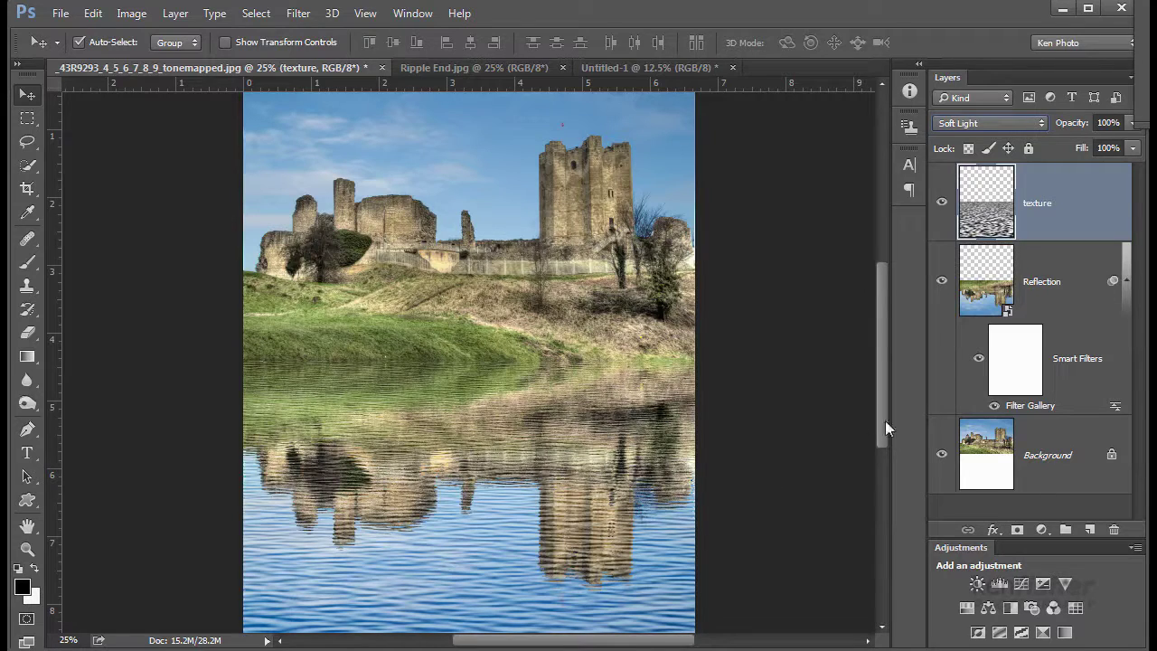
Step: Lower the texture layer's opacity to 16%
click(1132, 123)
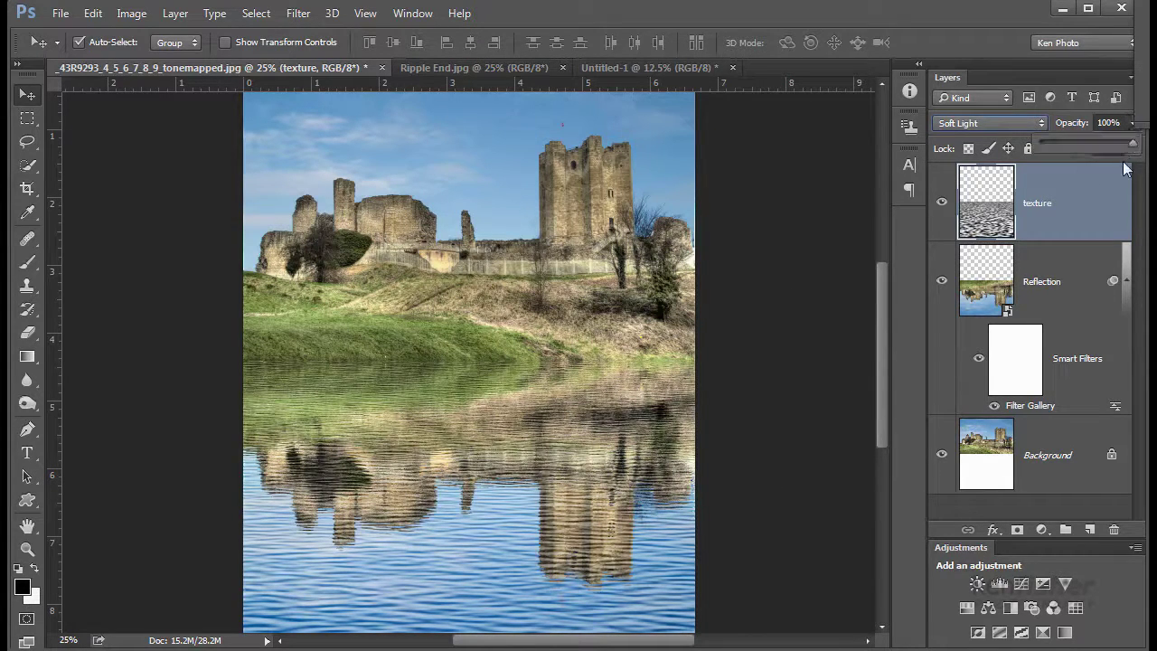
drag(1133, 145, 1055, 149)
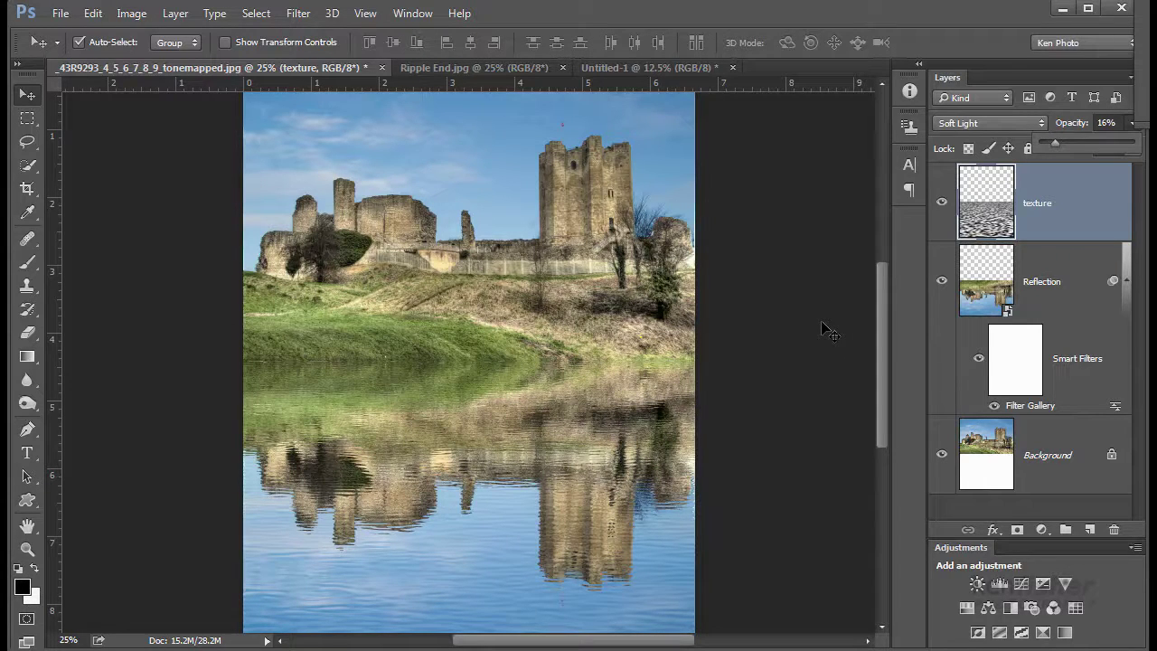
click(794, 14)
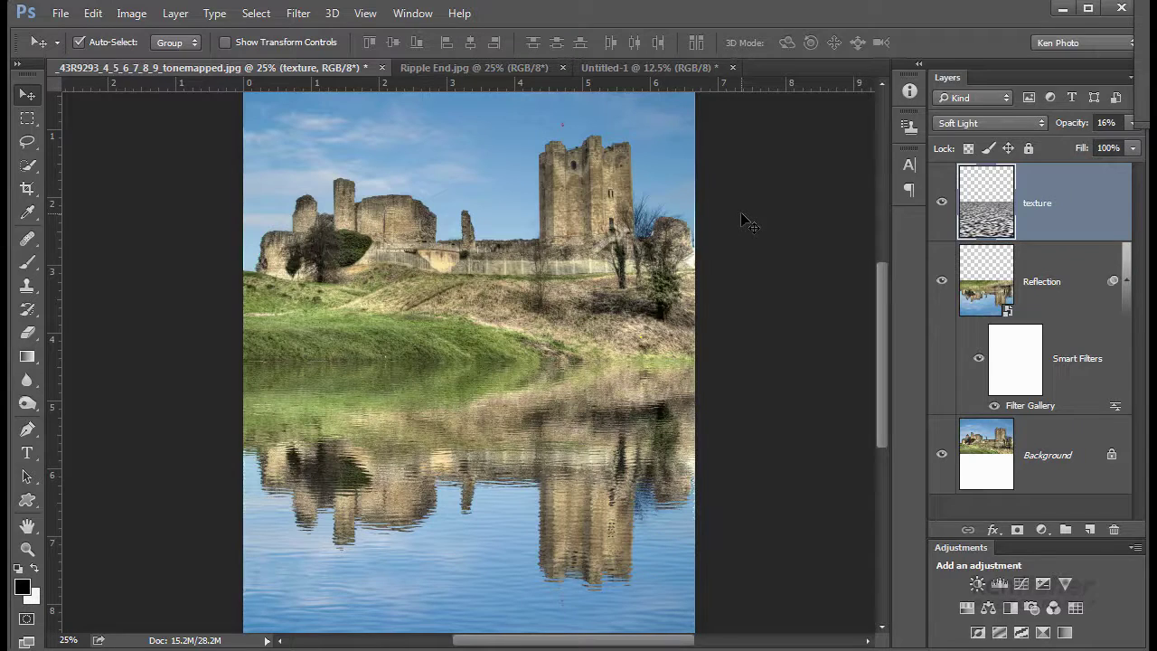
Step: Crop the thin white strip off the bottom edge of the castle image without deleting the cropped pixels
key(ctrl+minus)
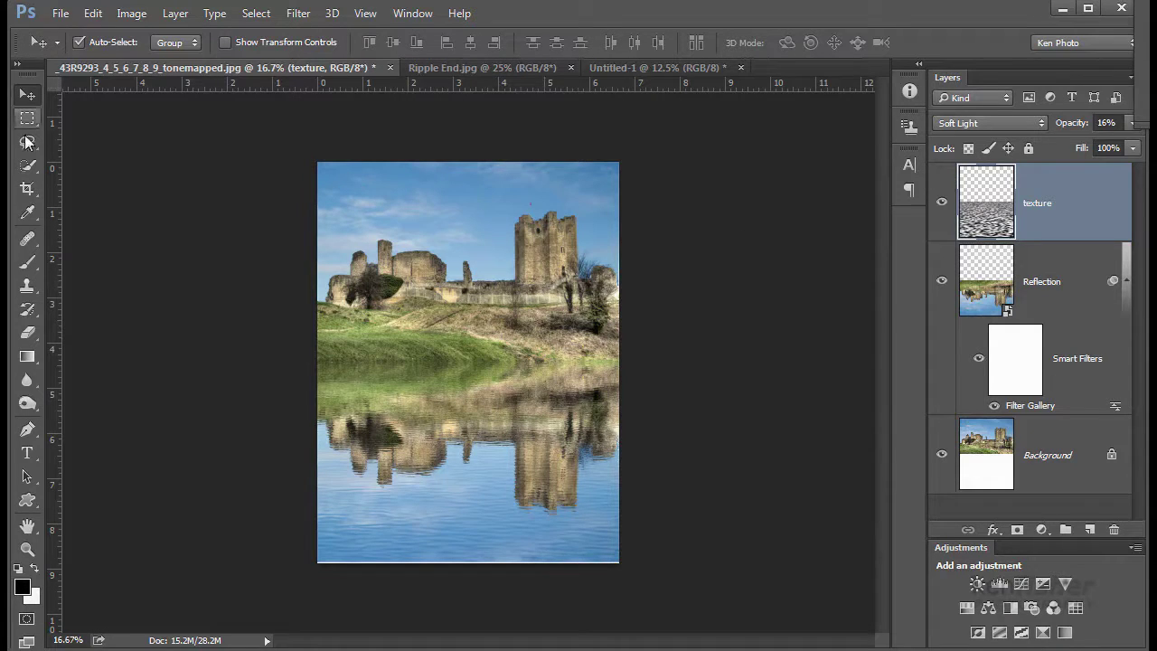
click(27, 188)
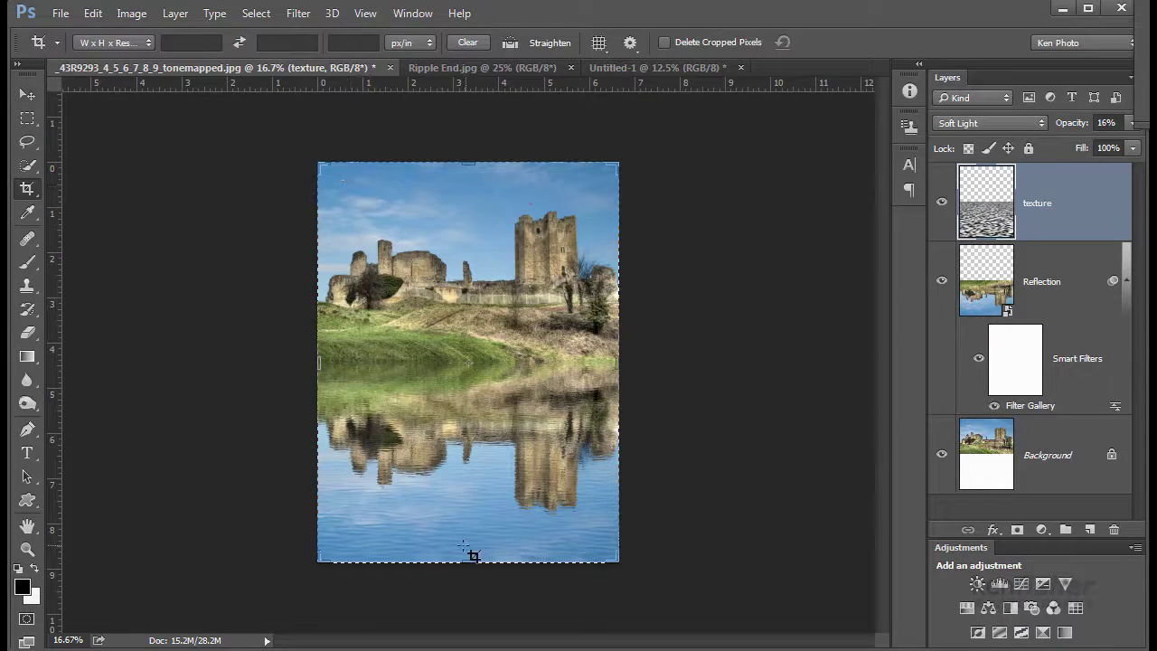
drag(467, 561, 470, 563)
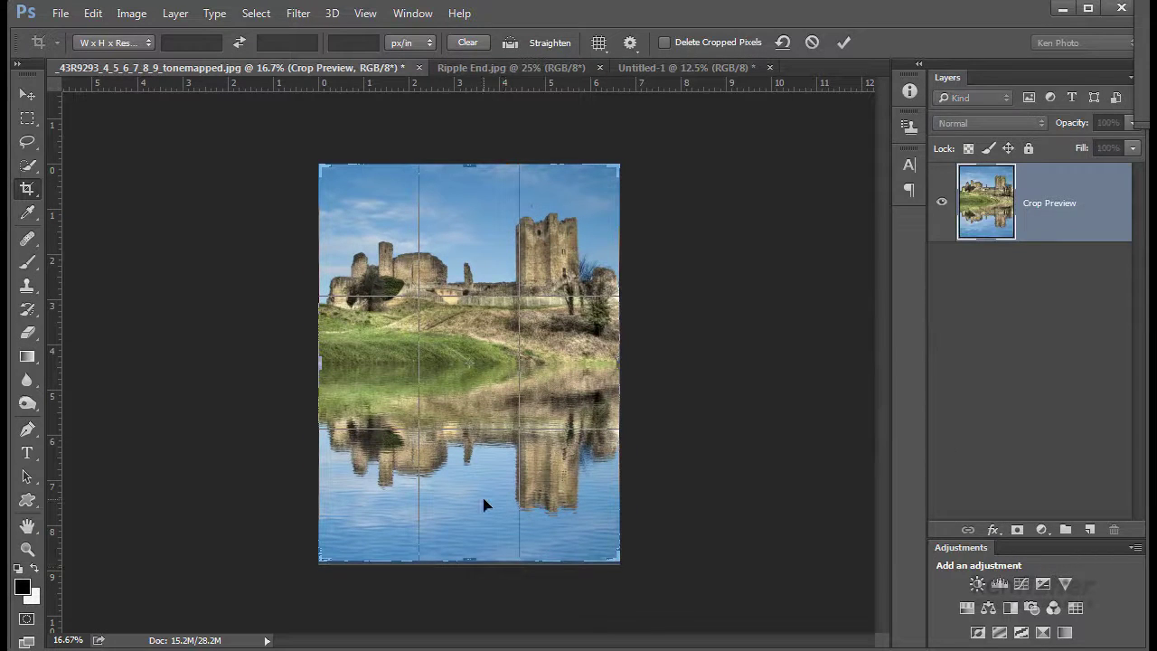
key(Return)
key(ctrl+plus)
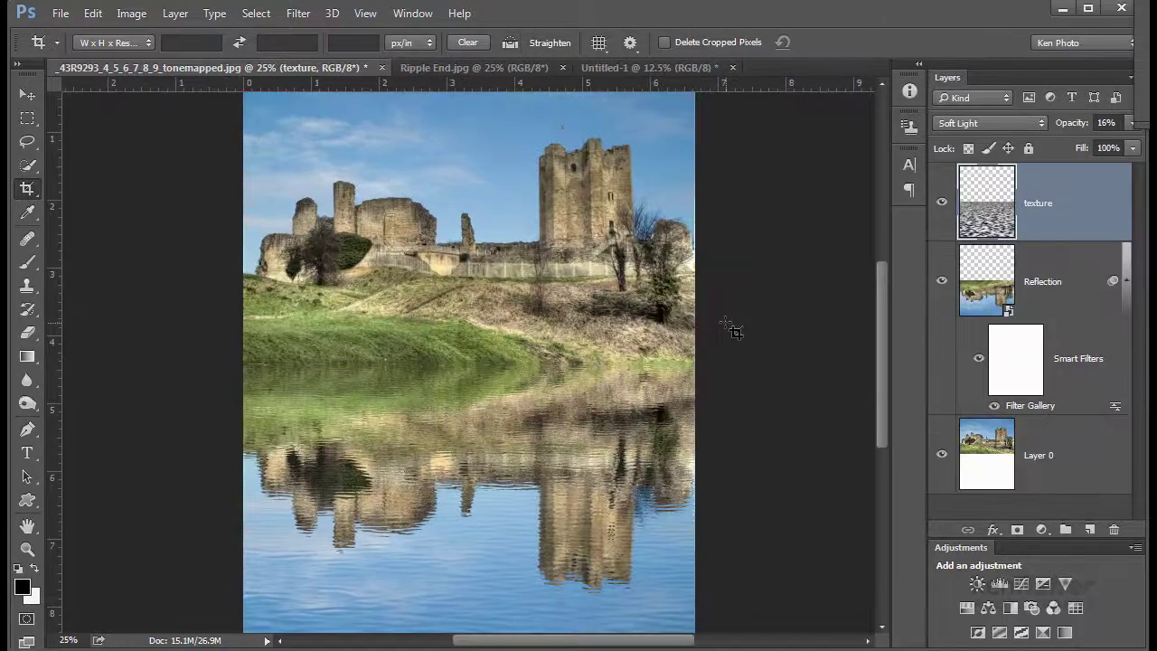